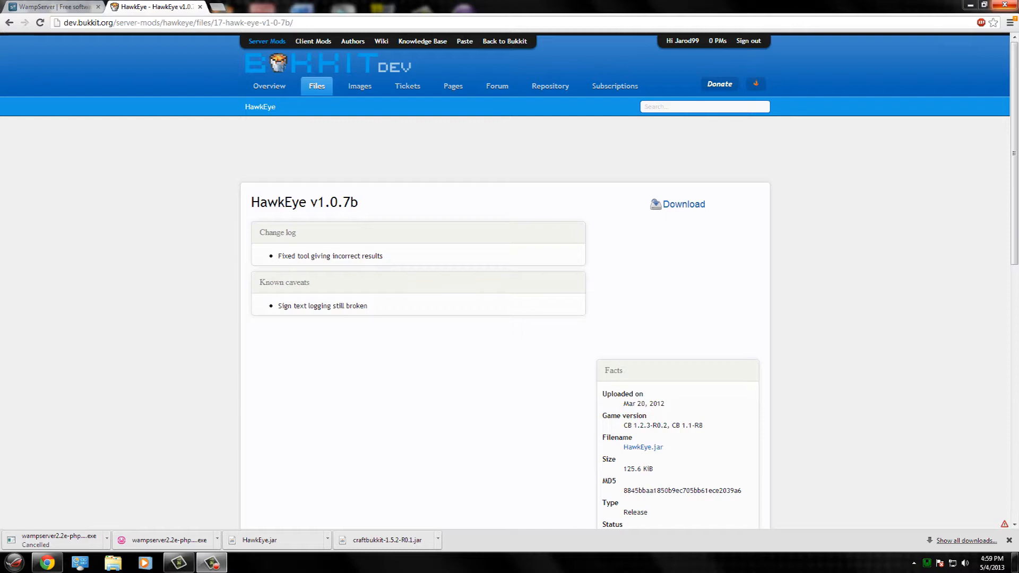
# - Download the HawkEye v1.0.7b jar again and discard the duplicate HawkEye (1).jar copy
pyautogui.click(30, 7)
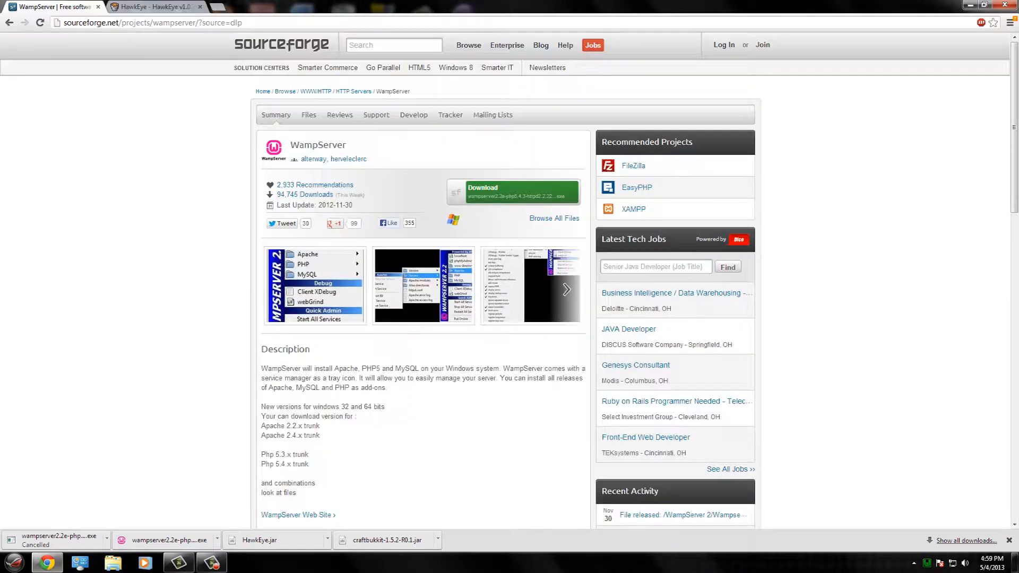
pyautogui.click(154, 6)
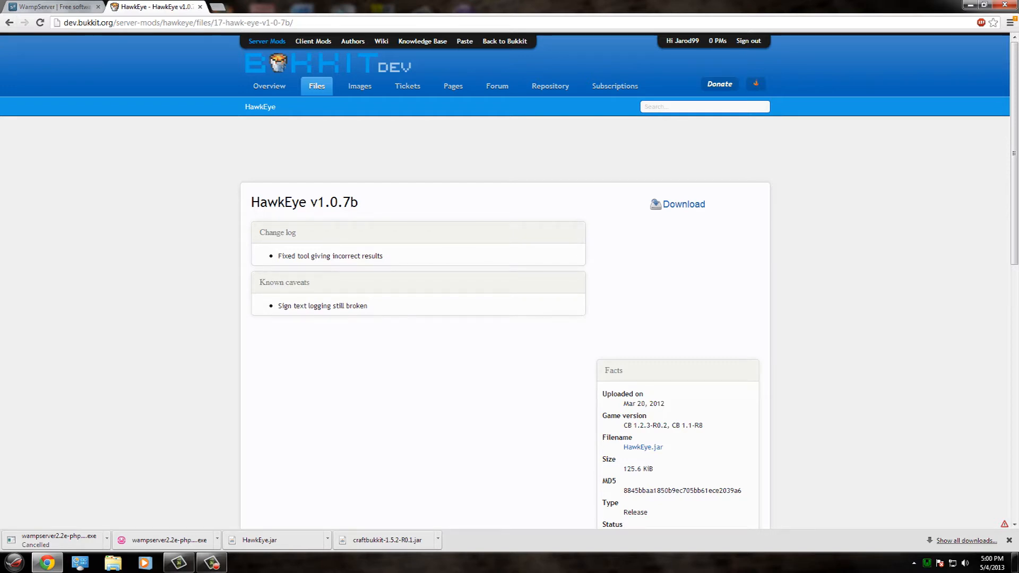
pyautogui.click(684, 204)
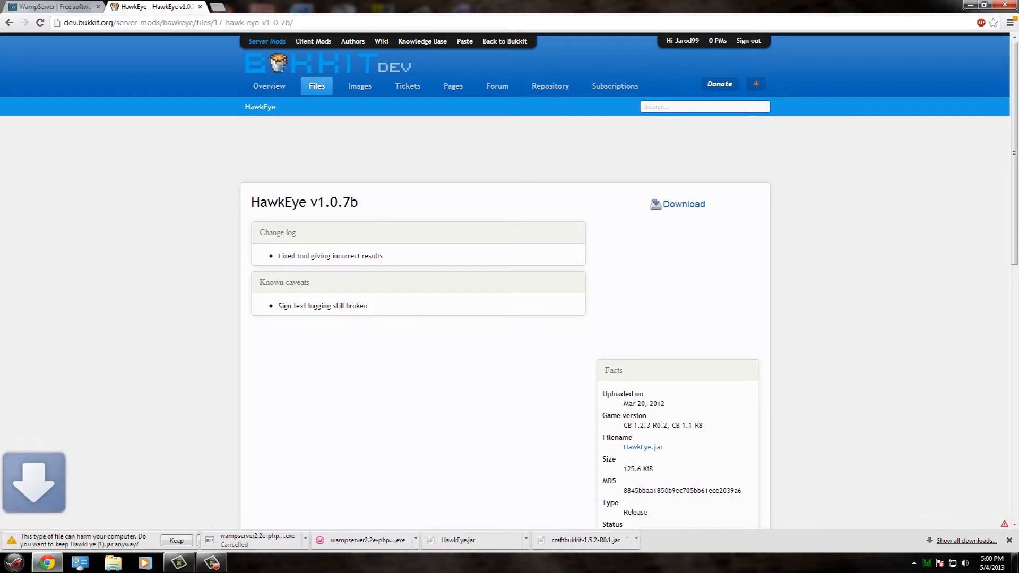
pyautogui.click(212, 540)
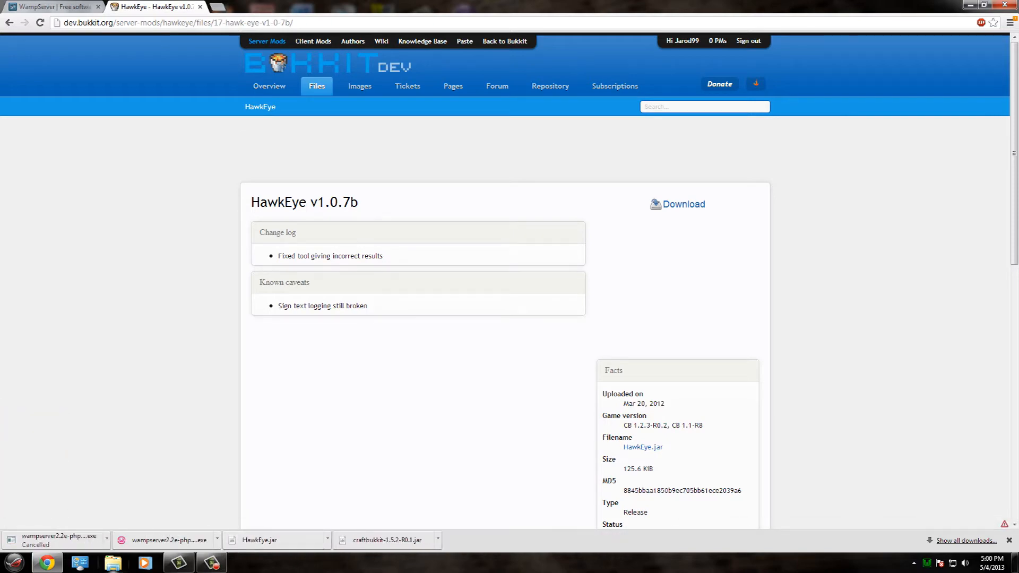
# - Go back from the SourceForge download to the official wampserver.com/en/ downloads page
pyautogui.click(55, 7)
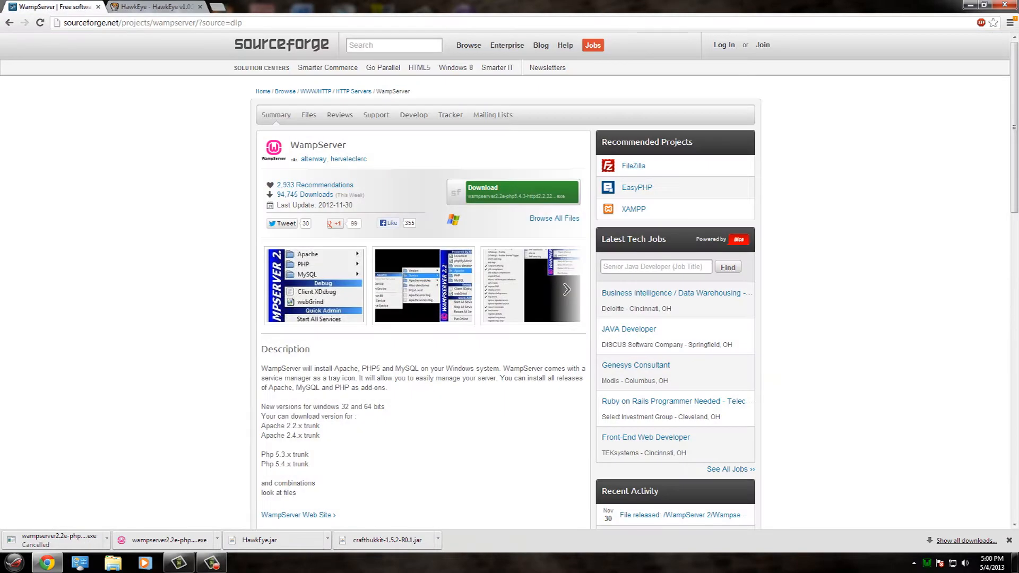
pyautogui.click(9, 22)
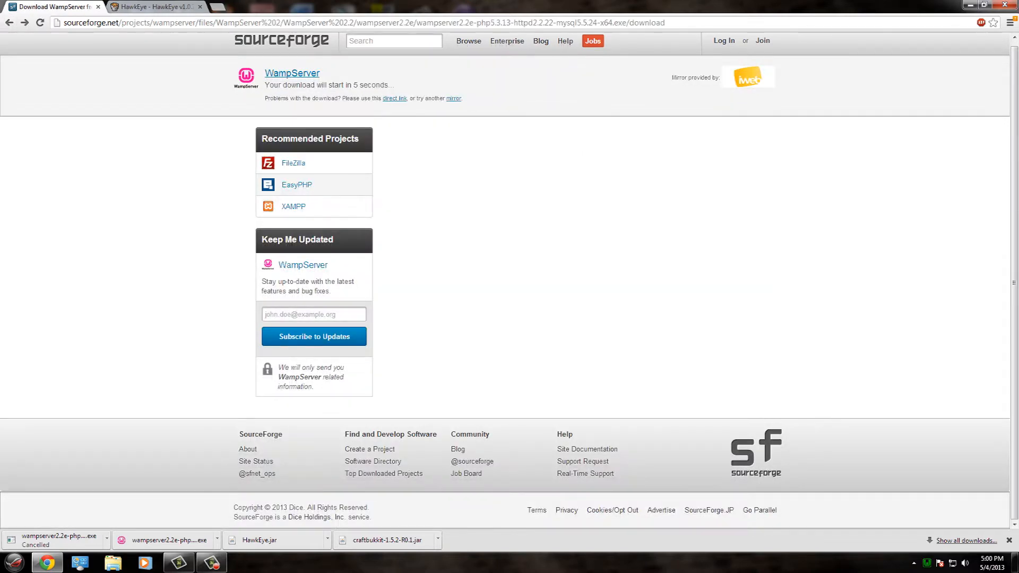
pyautogui.click(9, 22)
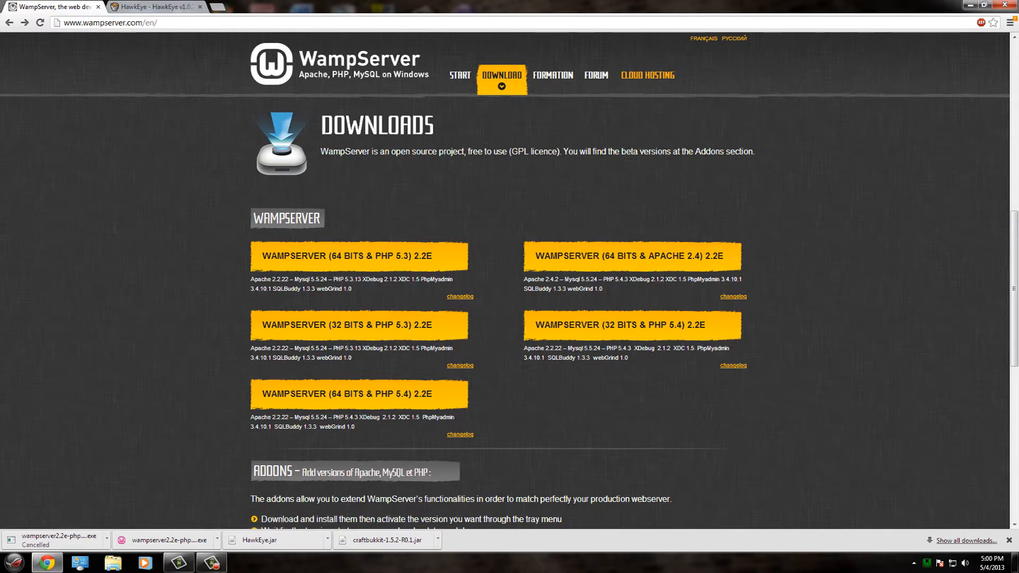
# - Start the direct WampServer 64-bit PHP 5.3 2.2E download, cancel it, and shrink the browser
pyautogui.click(359, 256)
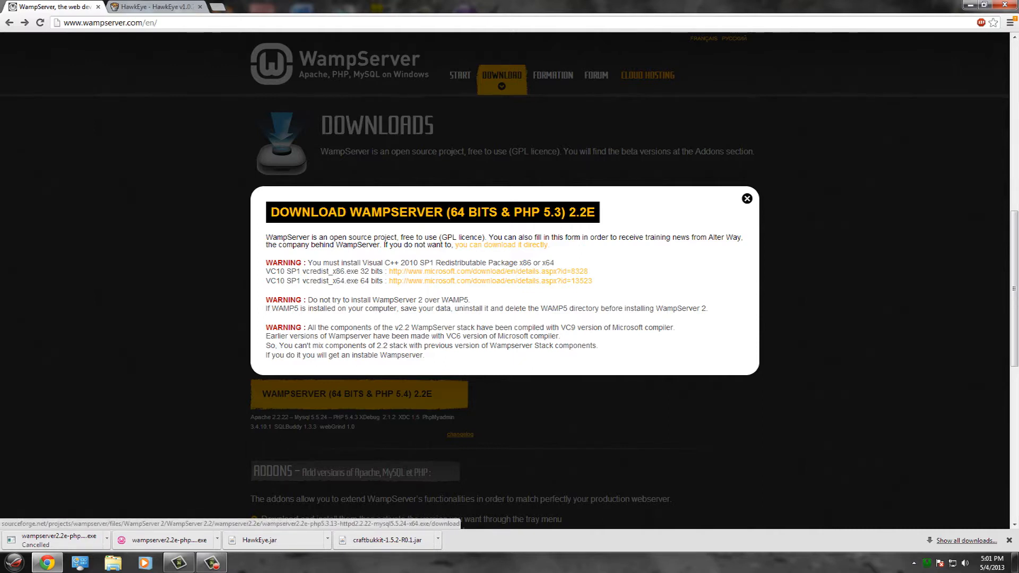
pyautogui.click(502, 244)
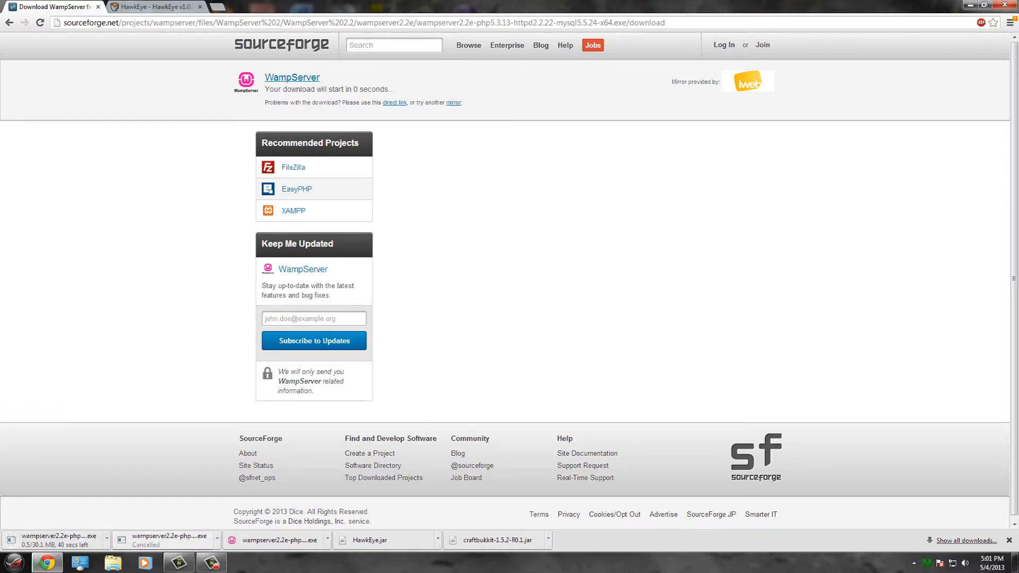
pyautogui.click(106, 538)
pyautogui.click(123, 519)
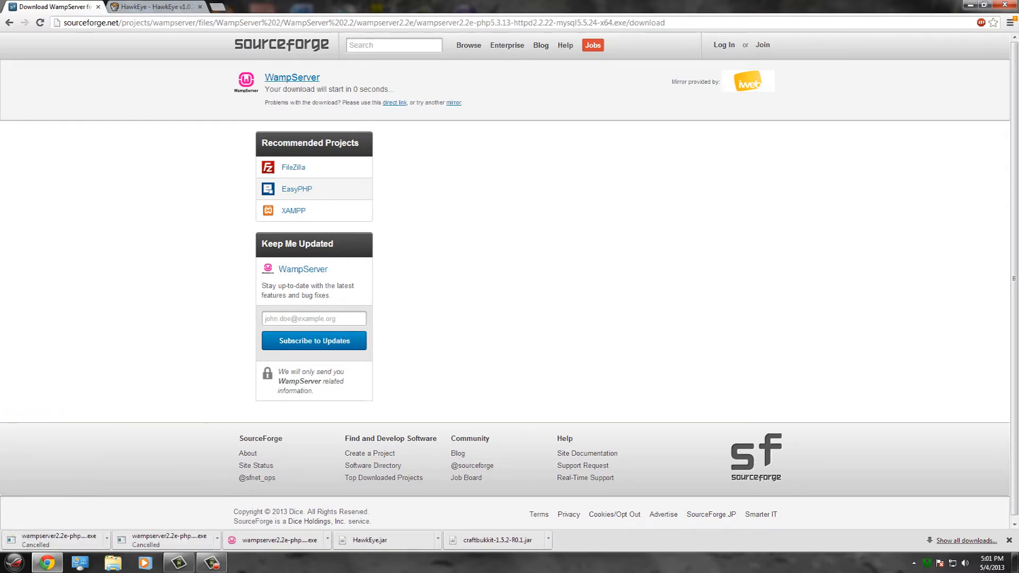
pyautogui.moveTo(924, 5); pyautogui.dragTo(721, 122)
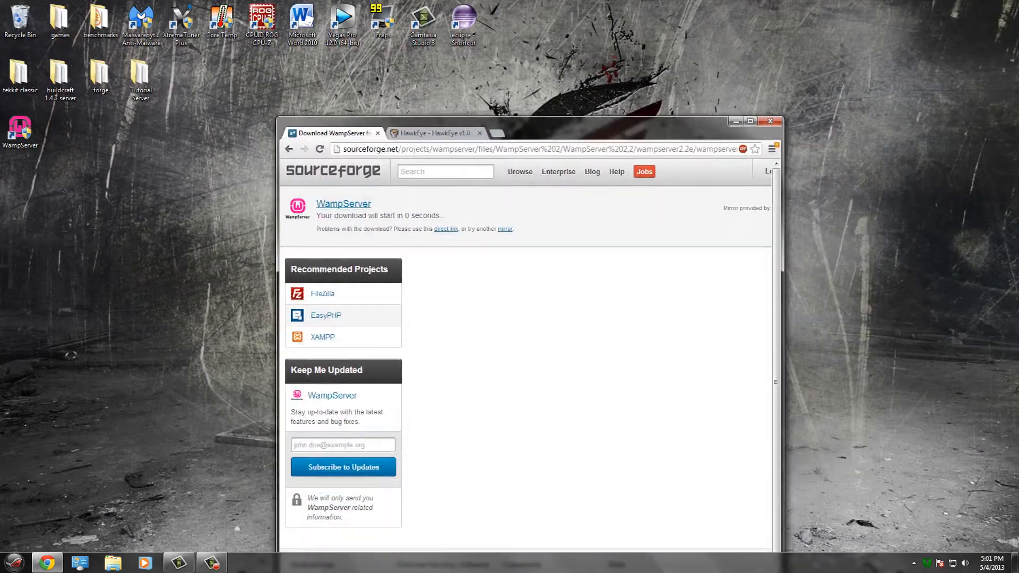
# - Open the Control Panel's list of installed programs and scroll to WampServer 2.2
pyautogui.click(14, 562)
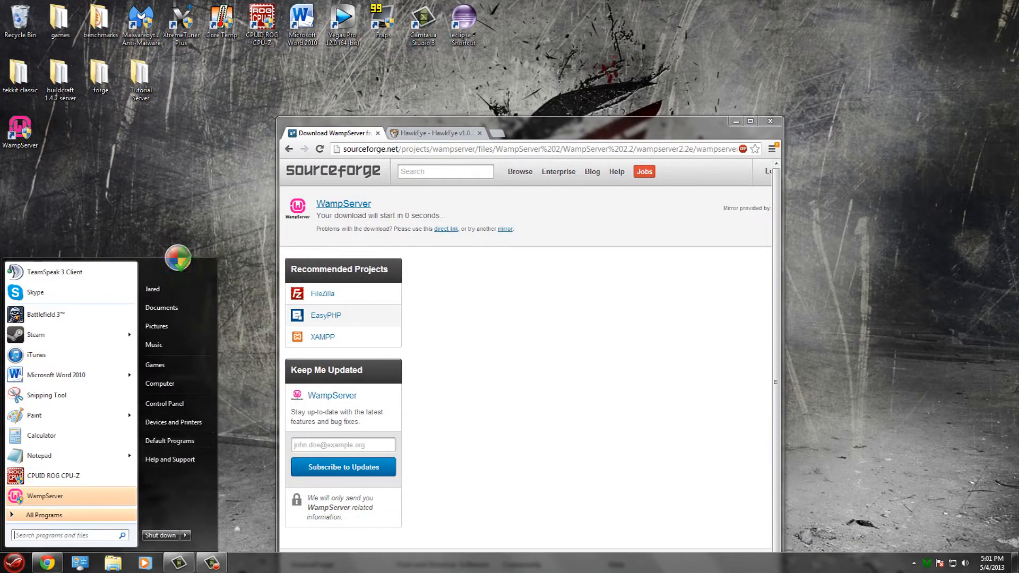
pyautogui.click(164, 403)
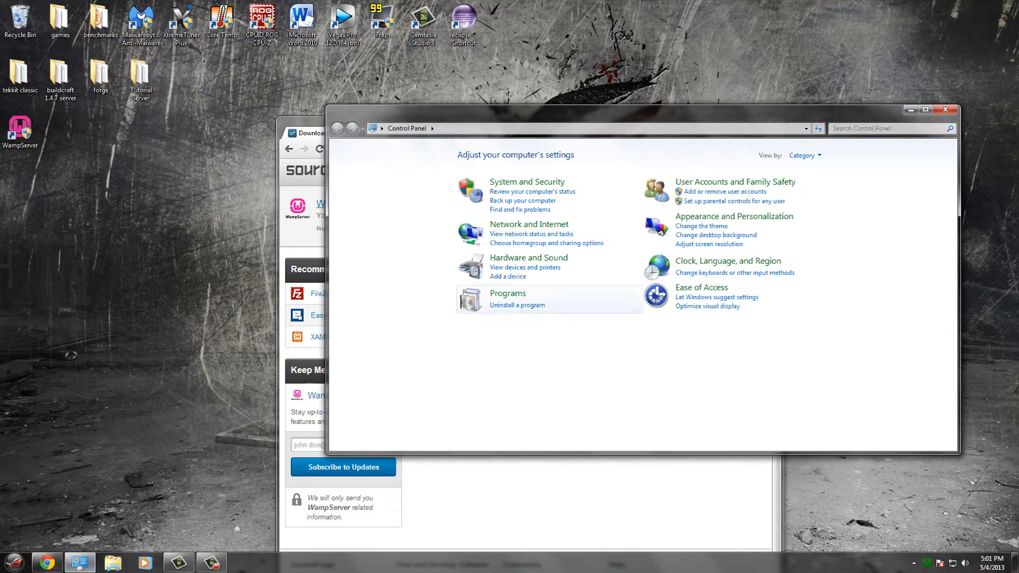
pyautogui.click(512, 292)
pyautogui.click(337, 129)
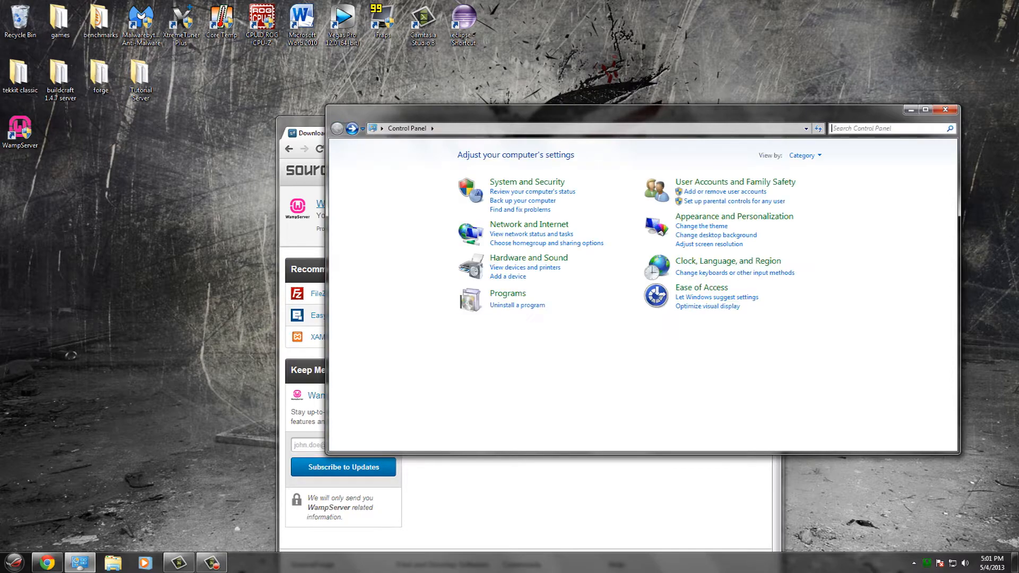
pyautogui.click(512, 305)
pyautogui.scroll(-5, 520, 320)
pyautogui.scroll(-10, 520, 320)
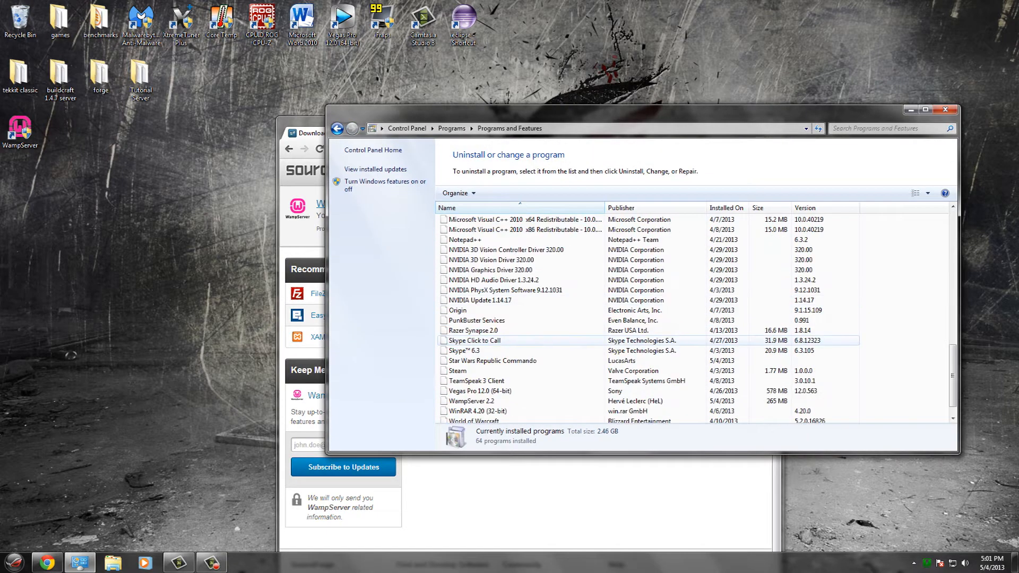
# - Uninstall WampServer 2.2 completely and acknowledge its removal
pyautogui.click(499, 381)
pyautogui.rightClick(481, 383)
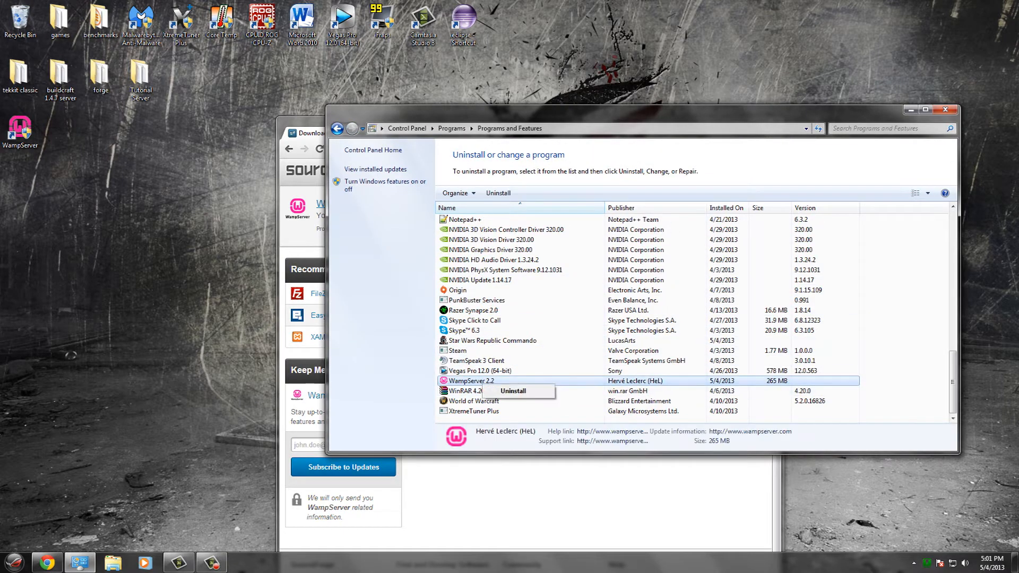
pyautogui.click(513, 390)
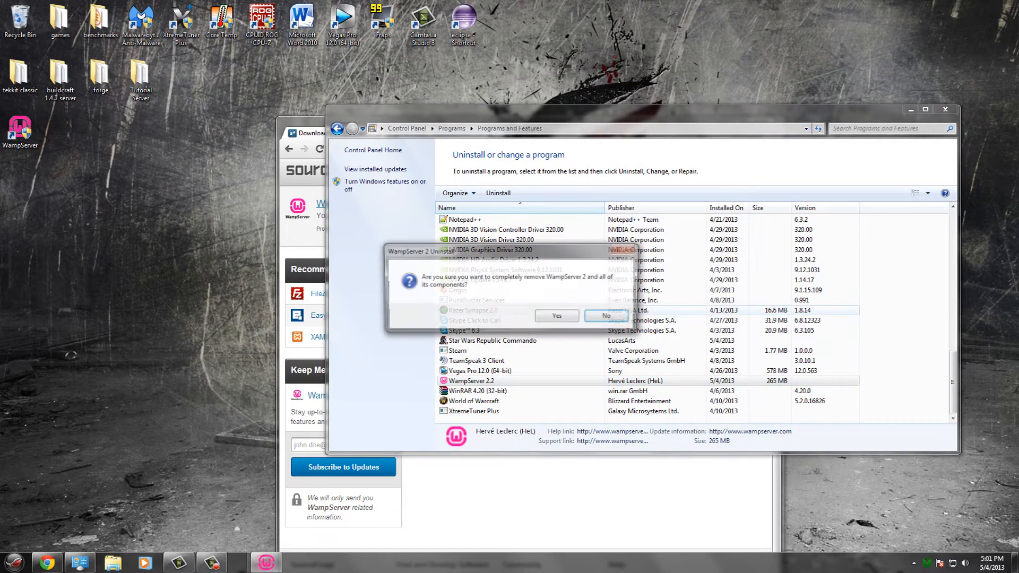
pyautogui.click(558, 316)
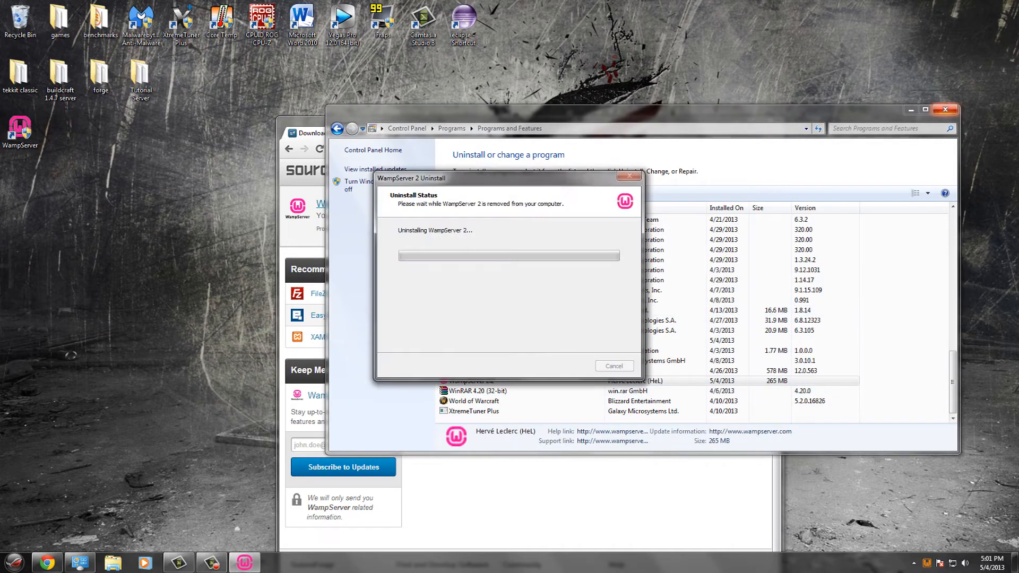
pyautogui.click(945, 110)
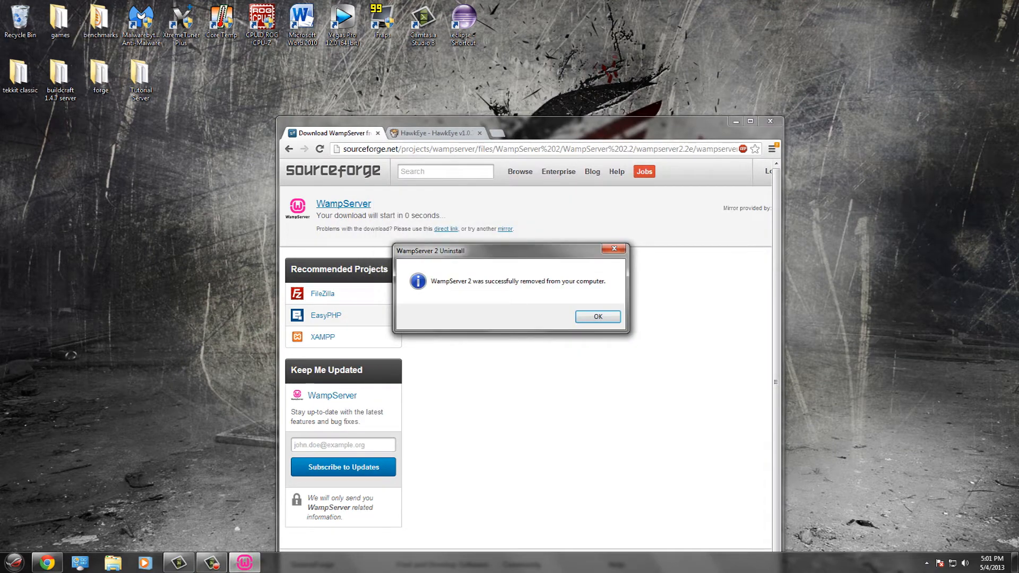
pyautogui.click(598, 316)
pyautogui.click(750, 121)
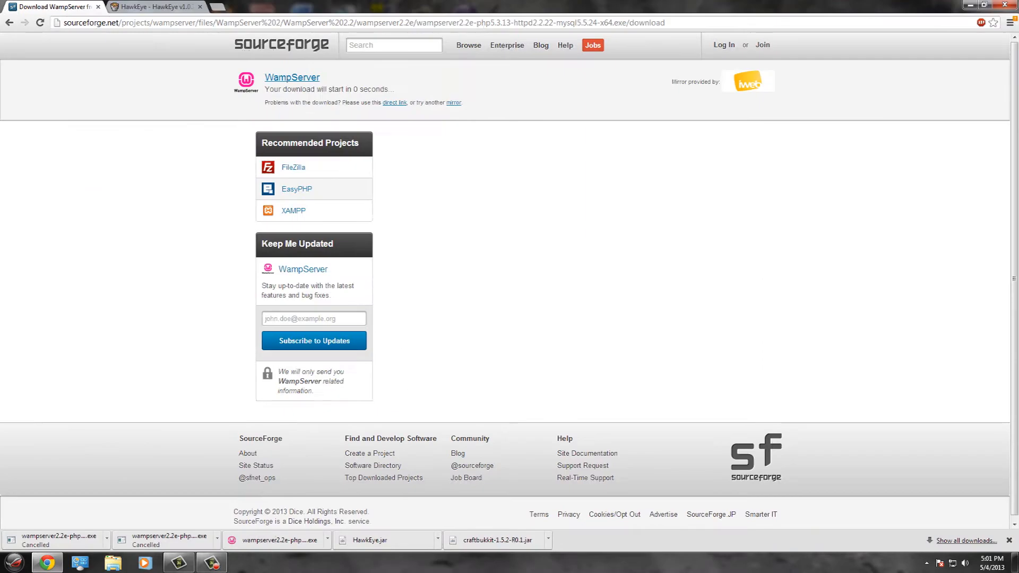
# - Run the downloaded wampserver2.2e installer and open the Tutorial Server folder beside the browser
pyautogui.click(254, 540)
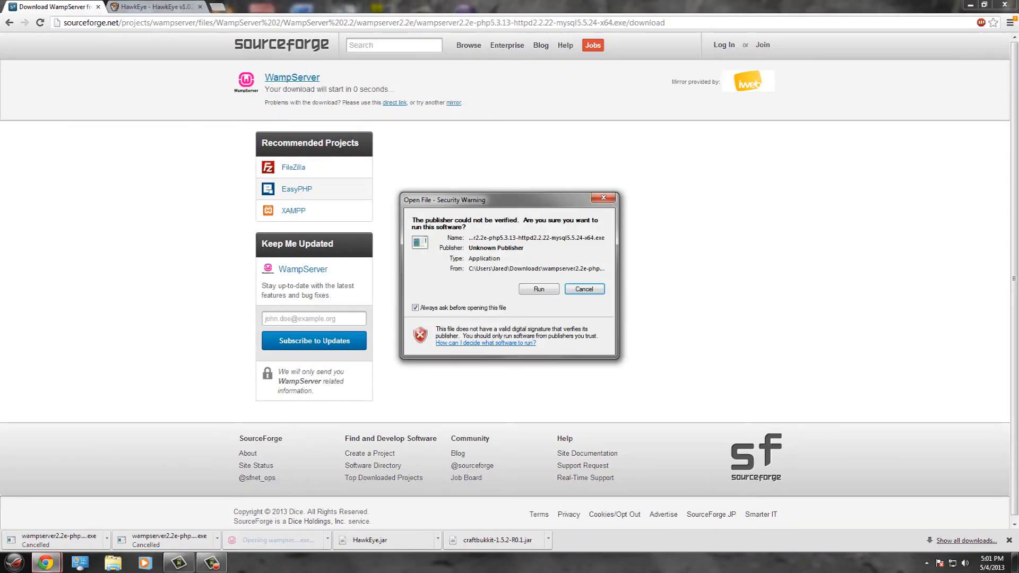
pyautogui.click(538, 289)
pyautogui.moveTo(647, 5); pyautogui.dragTo(836, 20)
pyautogui.doubleClick(140, 75)
# - Copy HawkEye.jar from the browser downloads into the Tutorial Server plugins folder
pyautogui.doubleClick(120, 244)
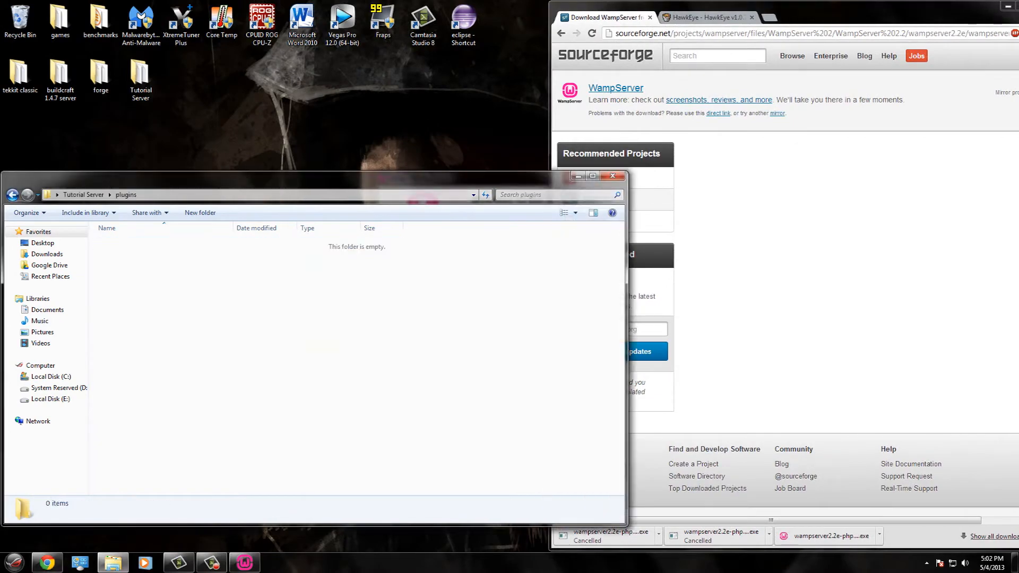
pyautogui.moveTo(891, 11); pyautogui.dragTo(851, 14)
pyautogui.click(981, 8)
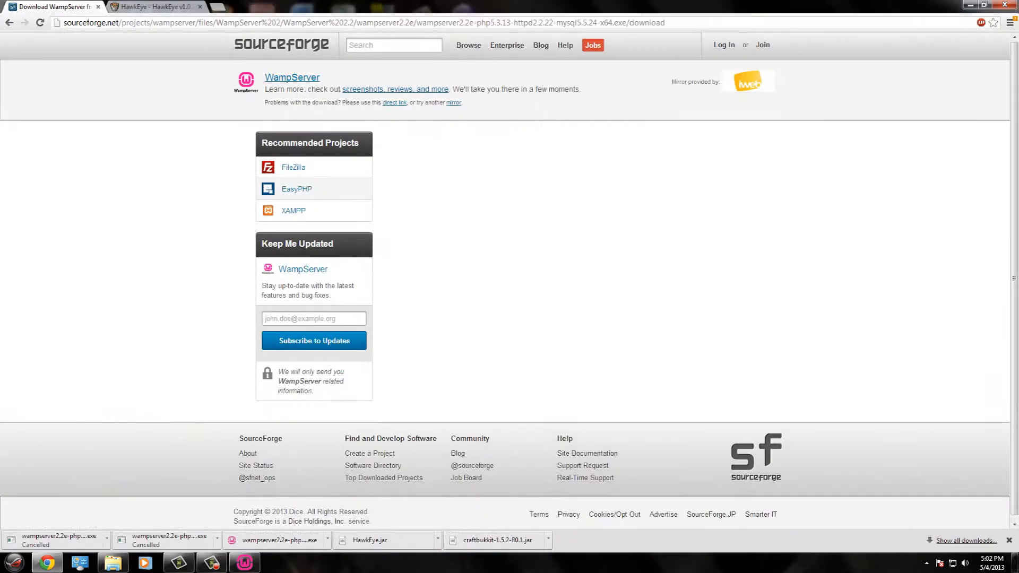
pyautogui.click(114, 563)
pyautogui.moveTo(374, 541); pyautogui.dragTo(223, 394)
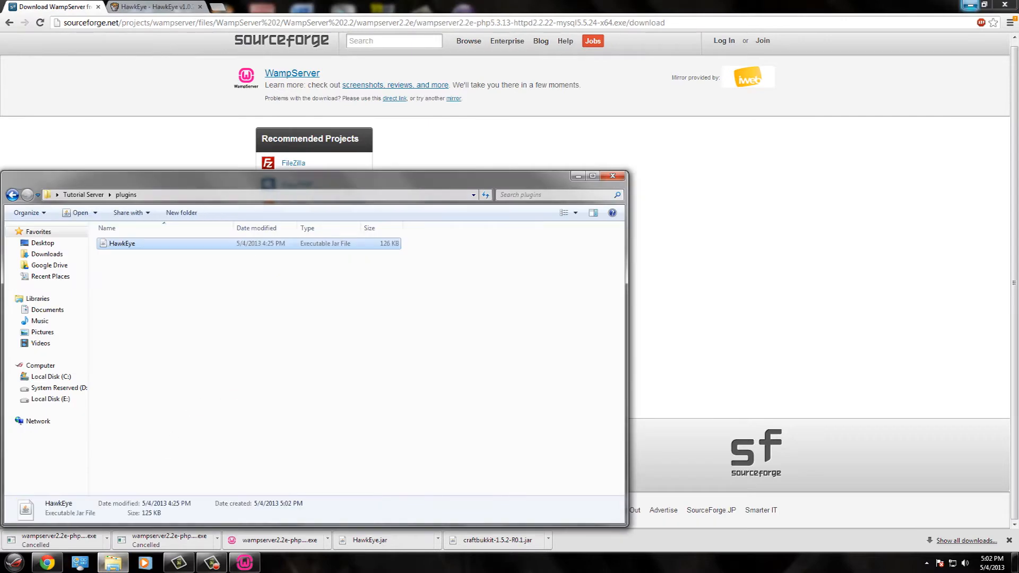
# - Start the server with the run script, stop it, close the console, and minimize Explorer
pyautogui.click(969, 5)
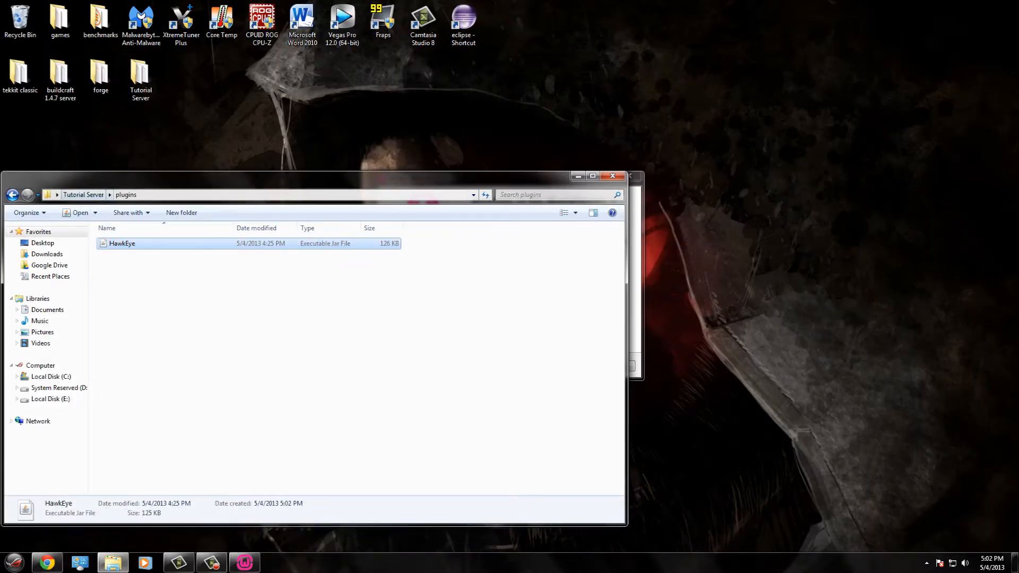
pyautogui.click(83, 194)
pyautogui.doubleClick(114, 366)
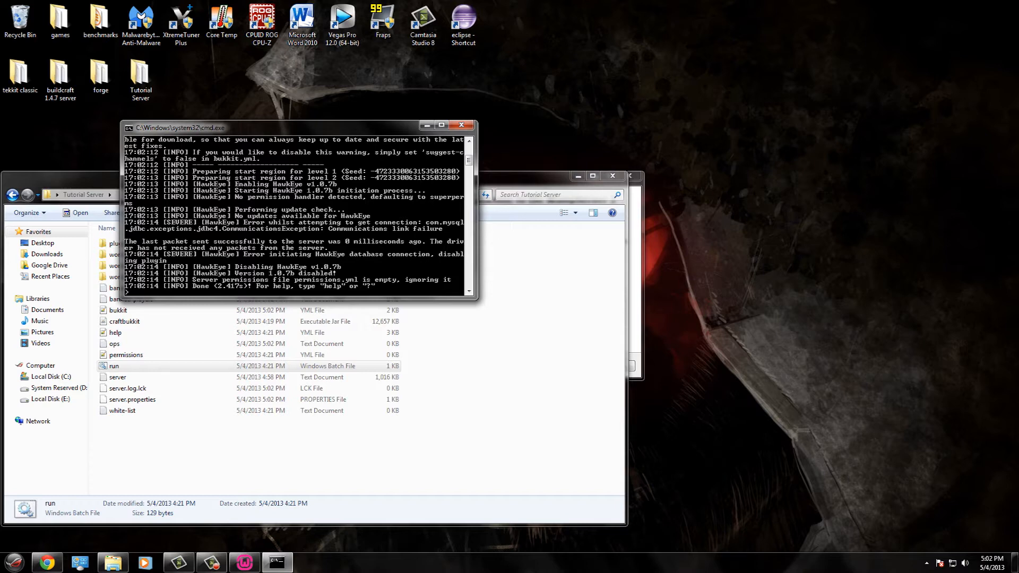
pyautogui.write('p')
pyautogui.press('Return')
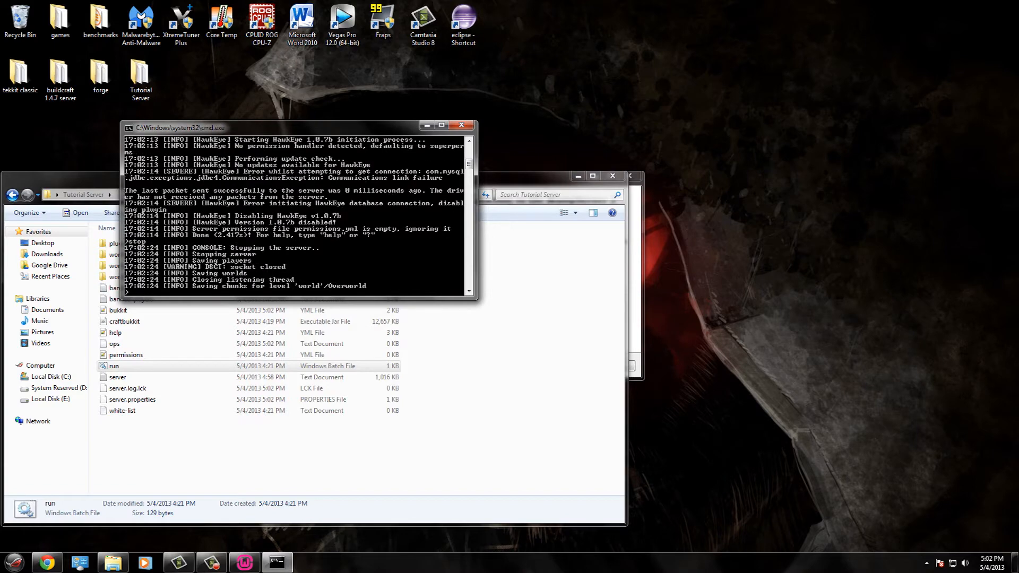
pyautogui.press('Return')
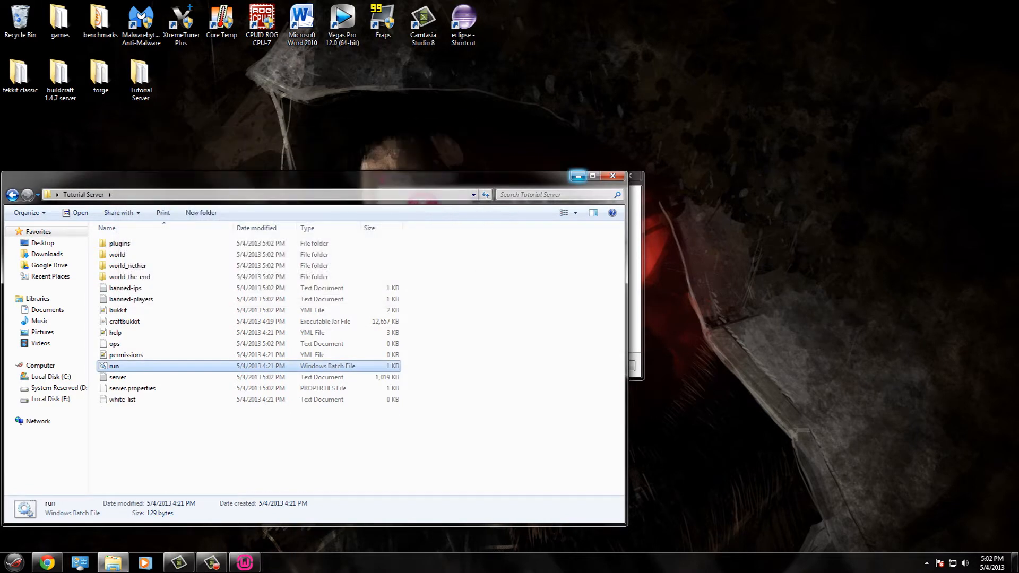
pyautogui.click(578, 176)
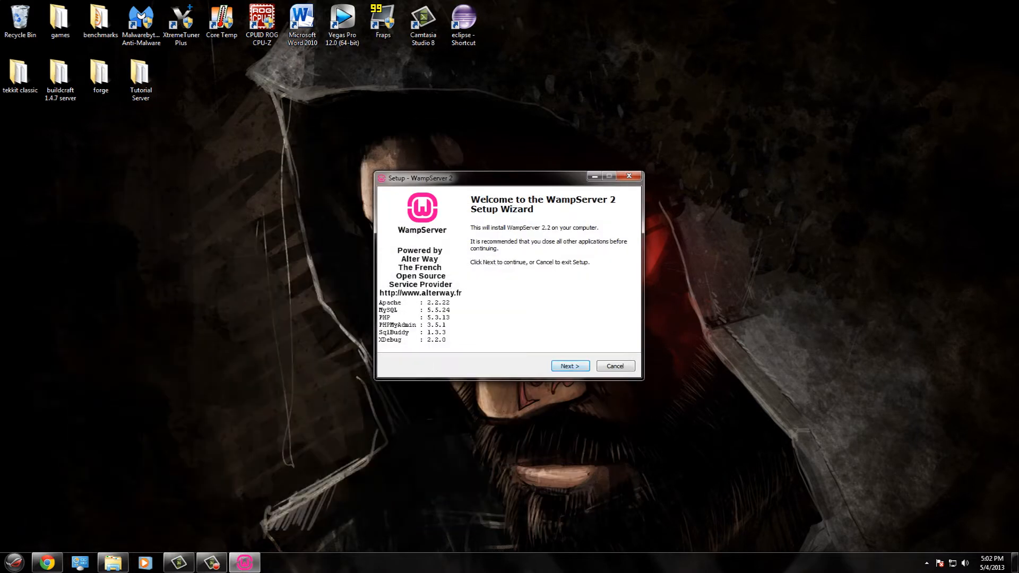
# - Accept the WampServer 2 license and set the install folder to E:\wamp
pyautogui.press('Return')
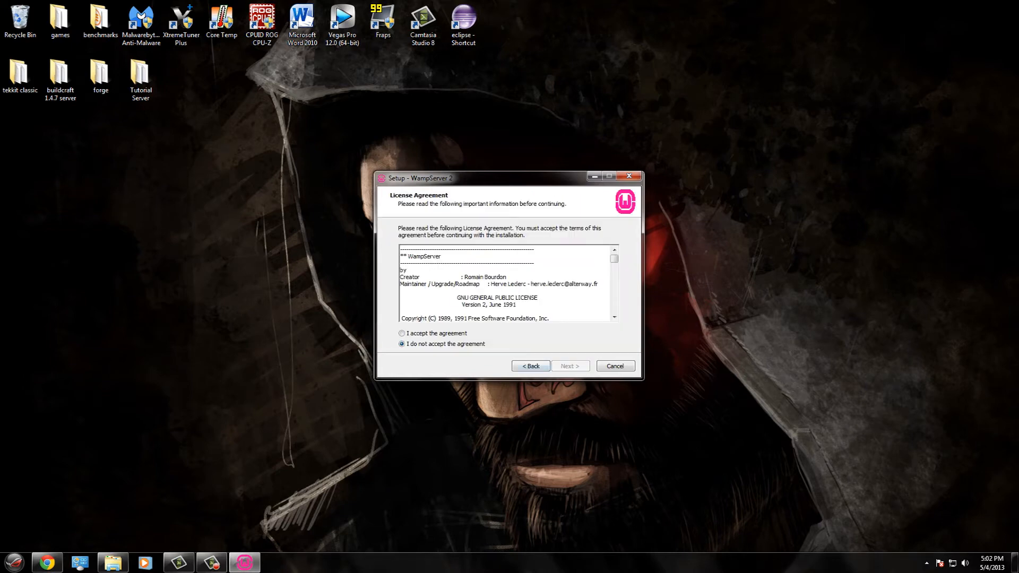
pyautogui.click(402, 333)
pyautogui.press('Return')
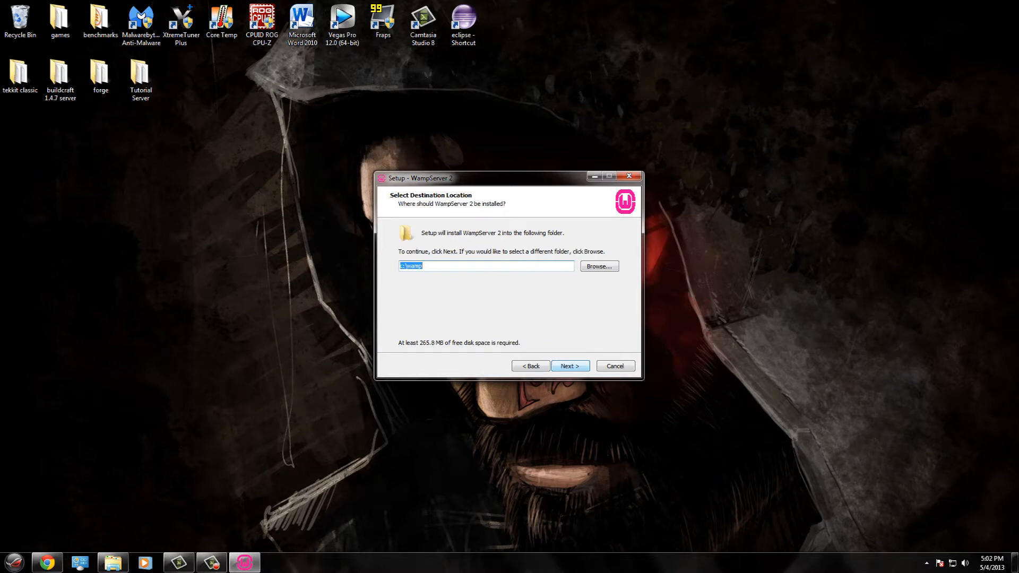
pyautogui.press('Tab')
pyautogui.press('Return')
pyautogui.press('Down')
pyautogui.press('Down')
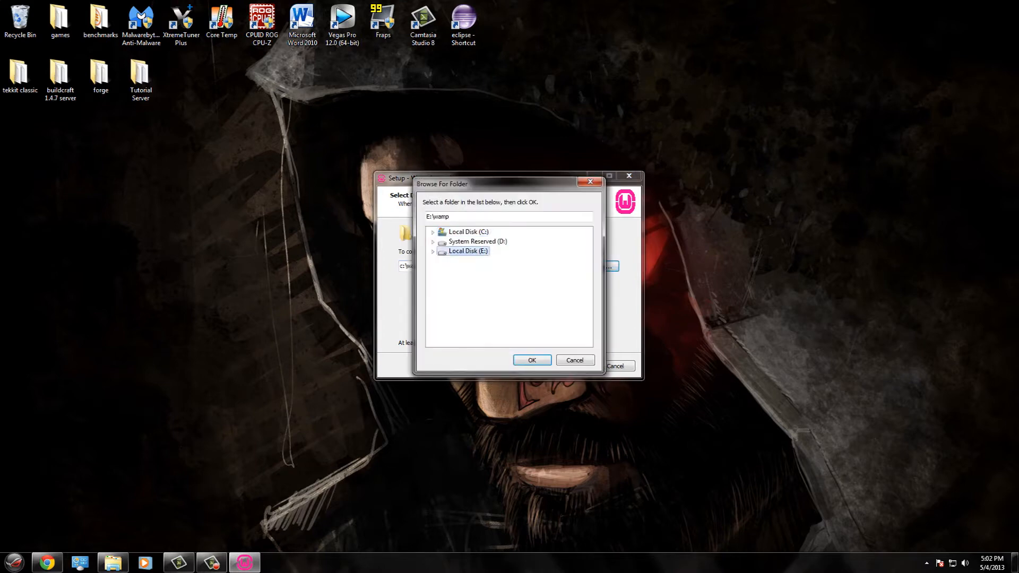
pyautogui.press('Return')
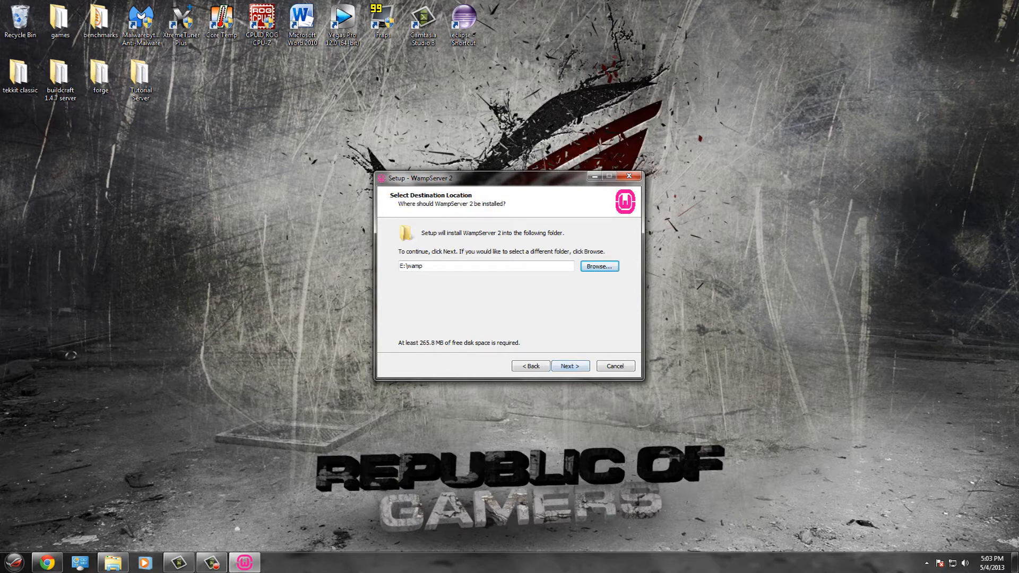
# - Install with a desktop shortcut, keep explorer as the default browser, and finish setup
pyautogui.press('Return')
pyautogui.click(403, 273)
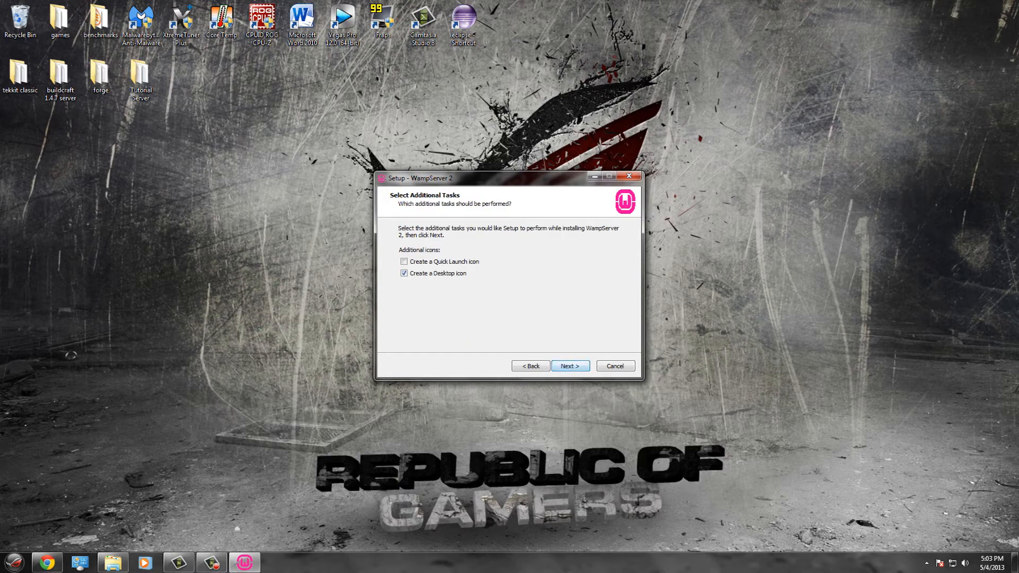
pyautogui.press('Return')
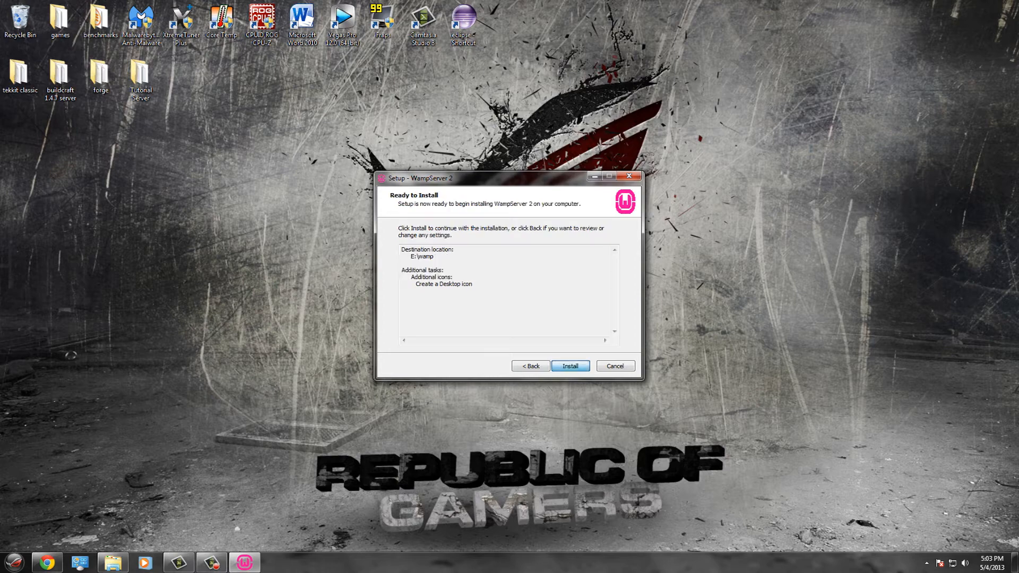
pyautogui.press('Return')
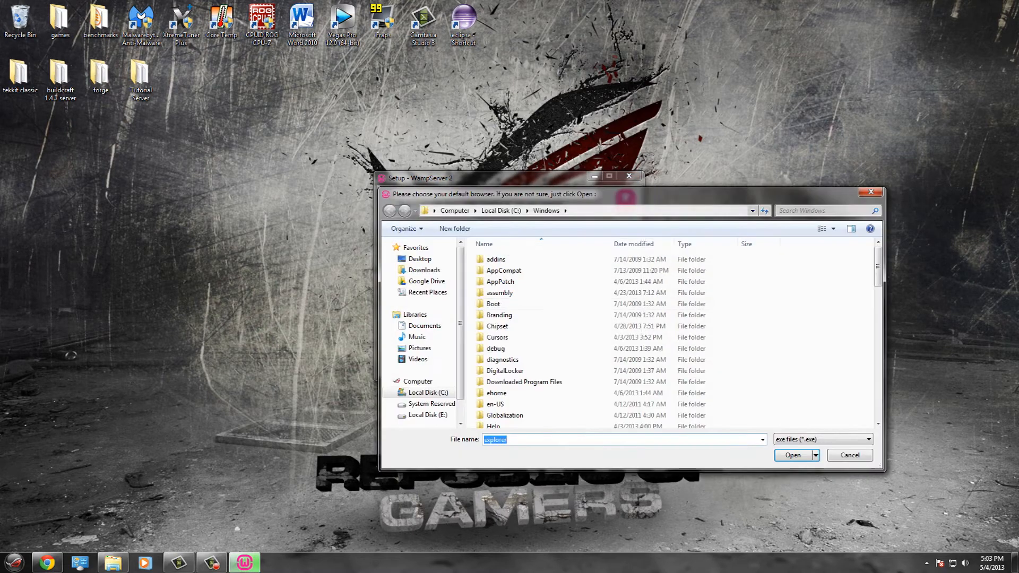
pyautogui.press('Return')
pyautogui.press('Return')
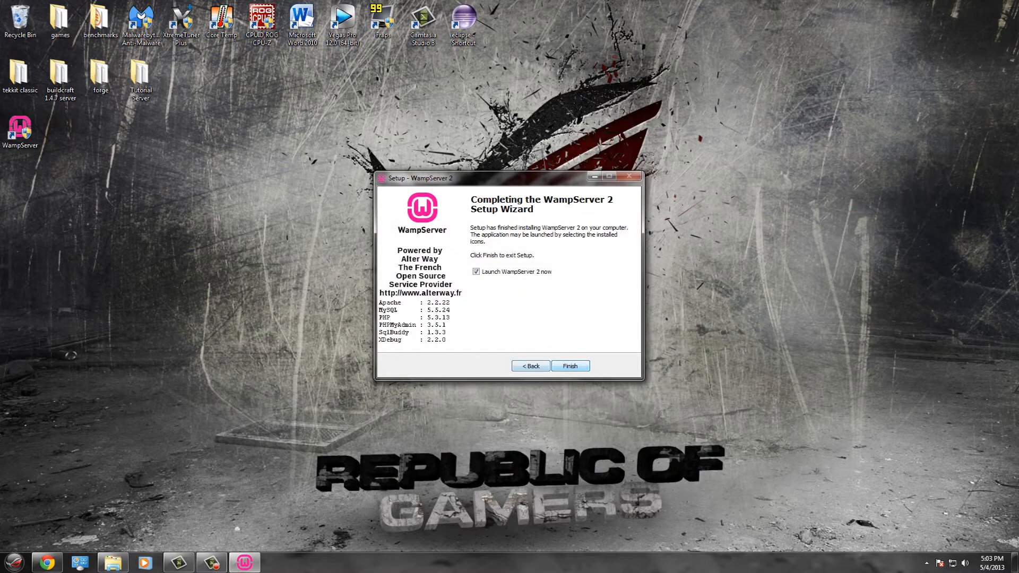
pyautogui.press('Return')
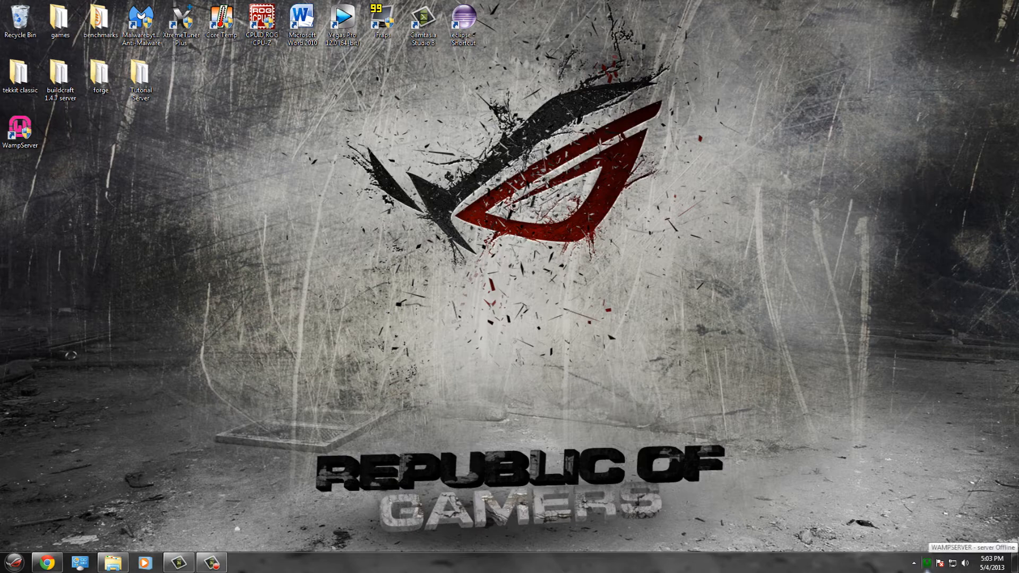
# - Put WampServer online, then open SQL Buddy from localhost and log in with an empty password
pyautogui.click(927, 564)
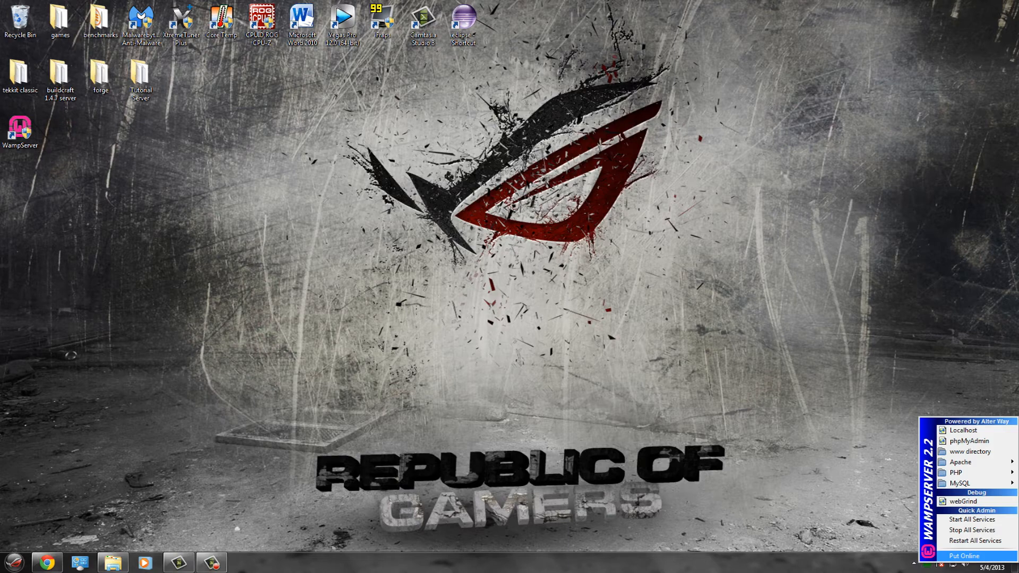
pyautogui.click(964, 556)
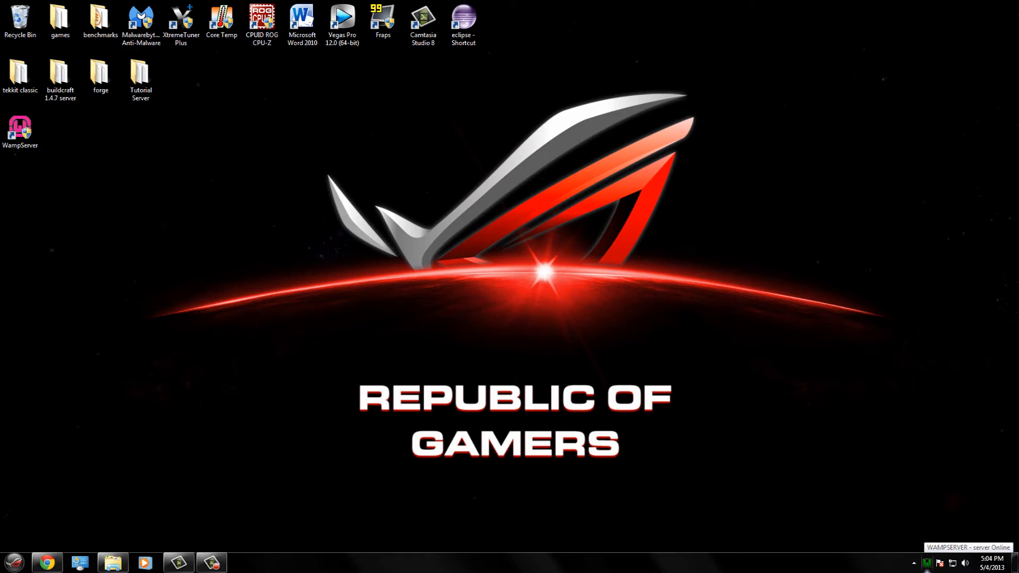
pyautogui.click(926, 563)
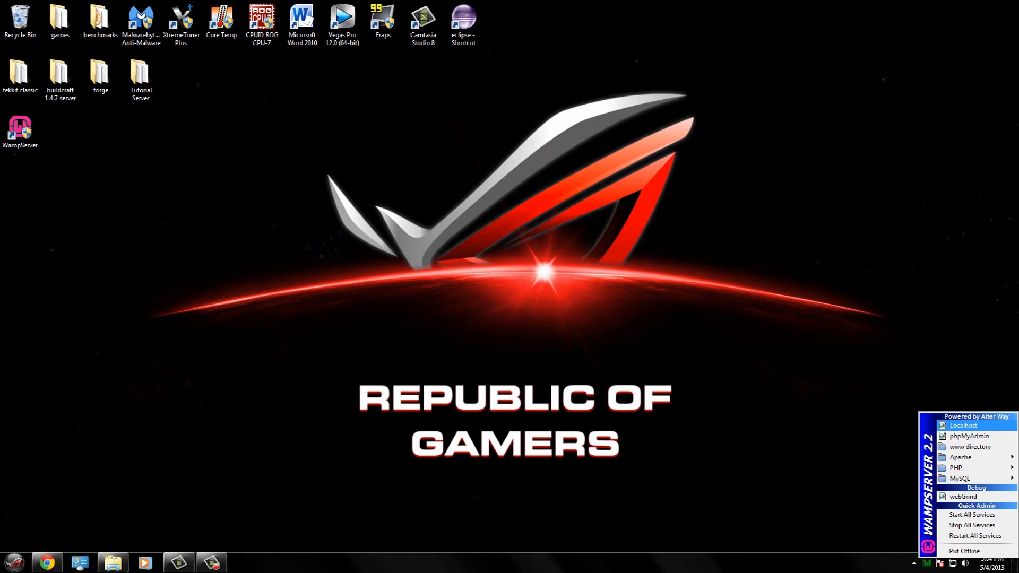
pyautogui.click(963, 425)
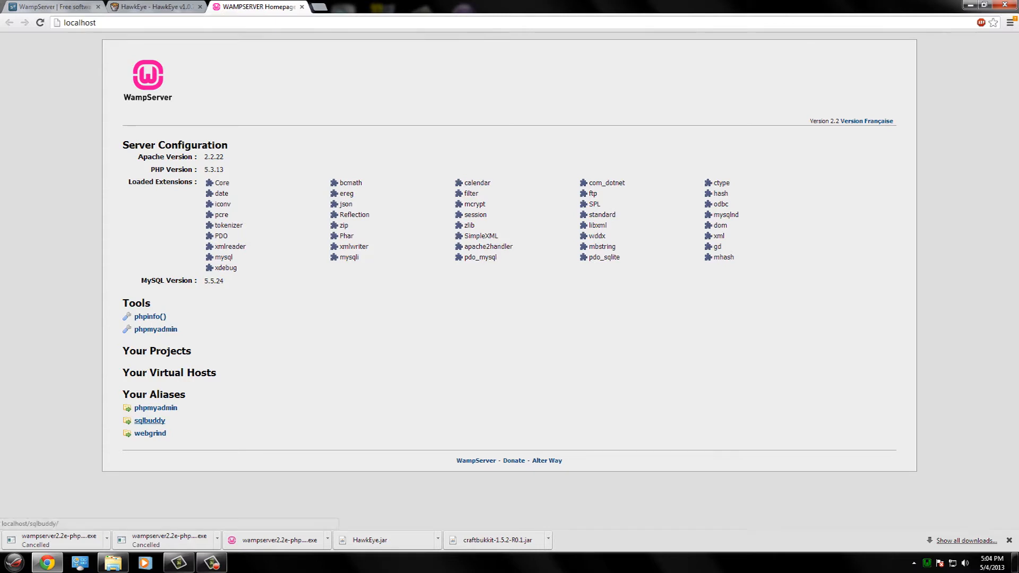
pyautogui.click(150, 420)
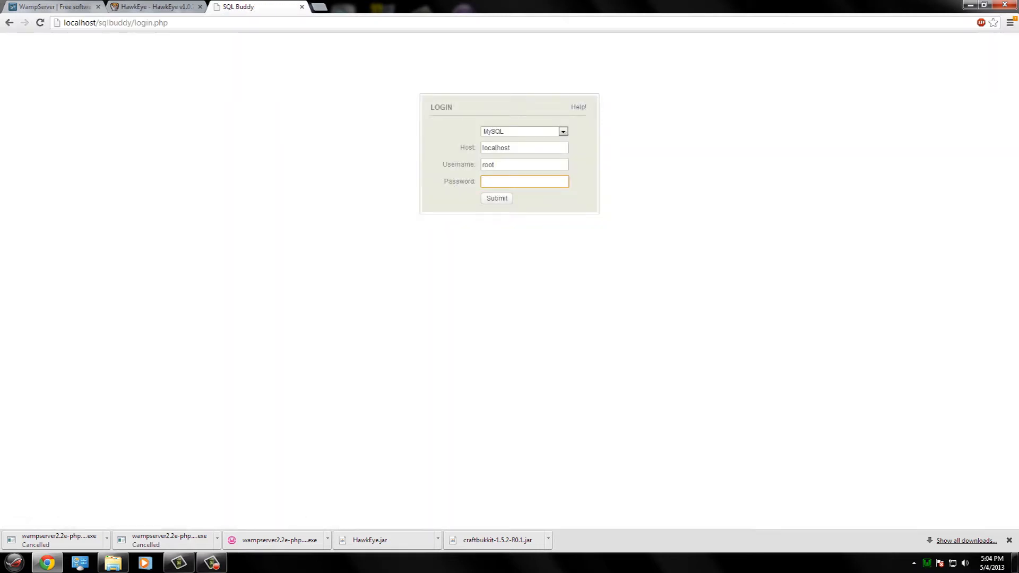
pyautogui.press('Return')
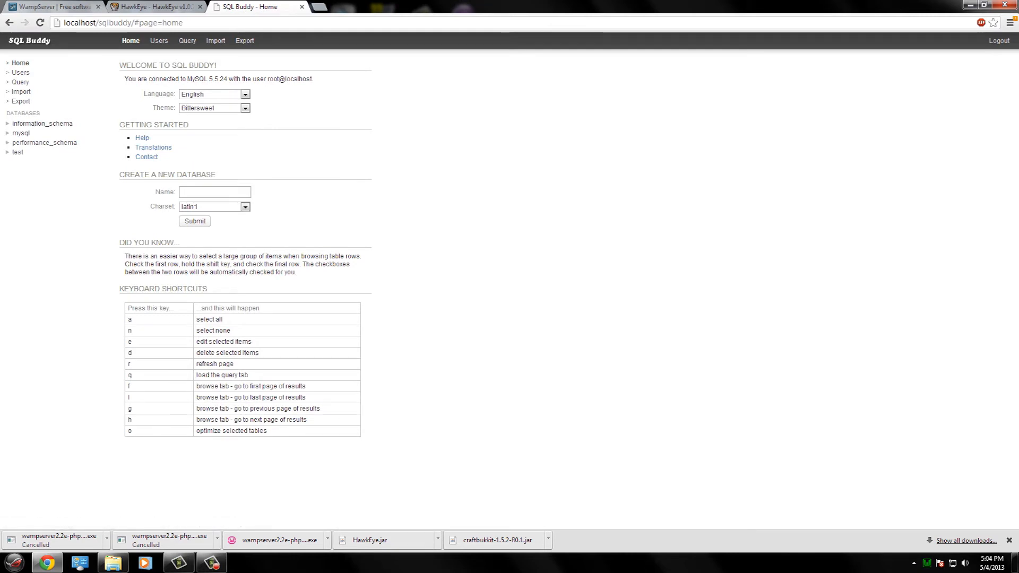
# - Create the minecraft database, then open the mysql database's table overview
pyautogui.click(215, 192)
pyautogui.write('minecraft')
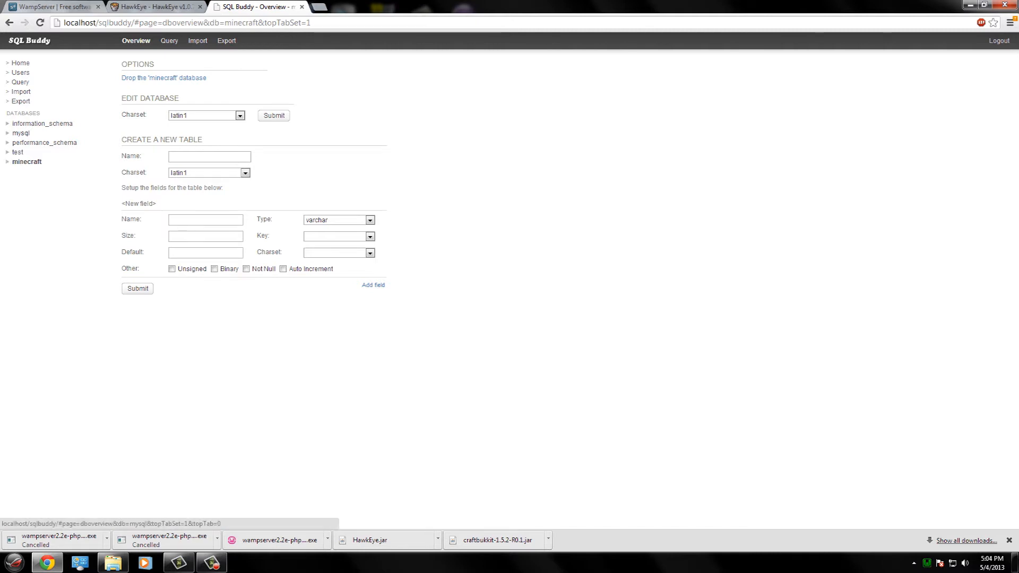
pyautogui.click(20, 132)
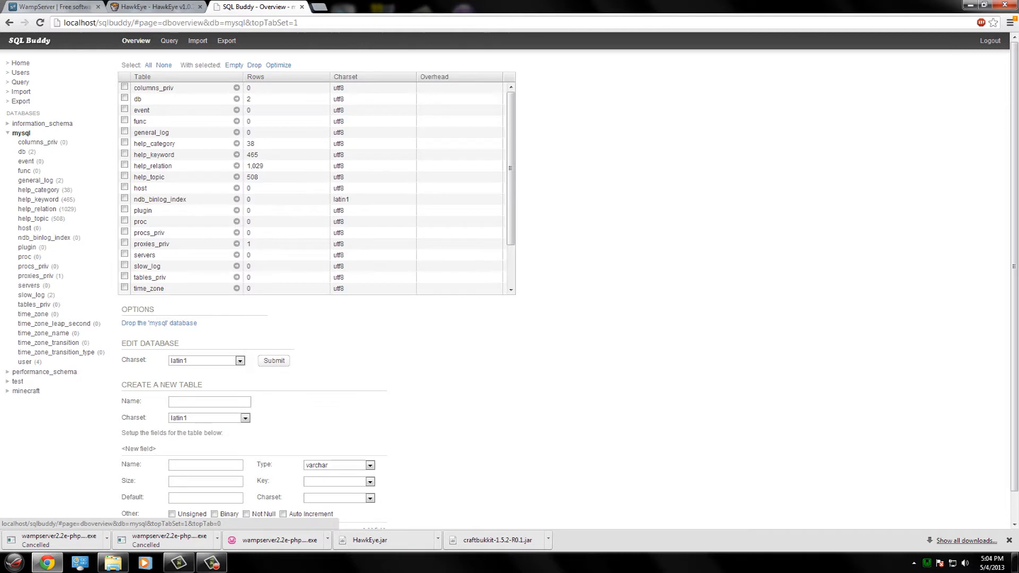
pyautogui.click(8, 133)
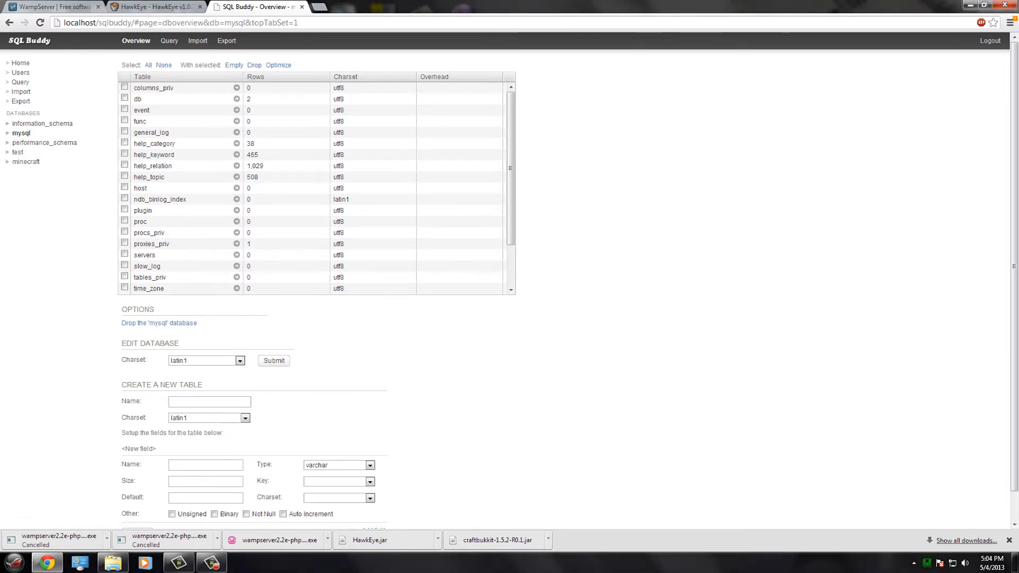
pyautogui.scroll(-1, 509, 281)
pyautogui.scroll(1, 21, 62)
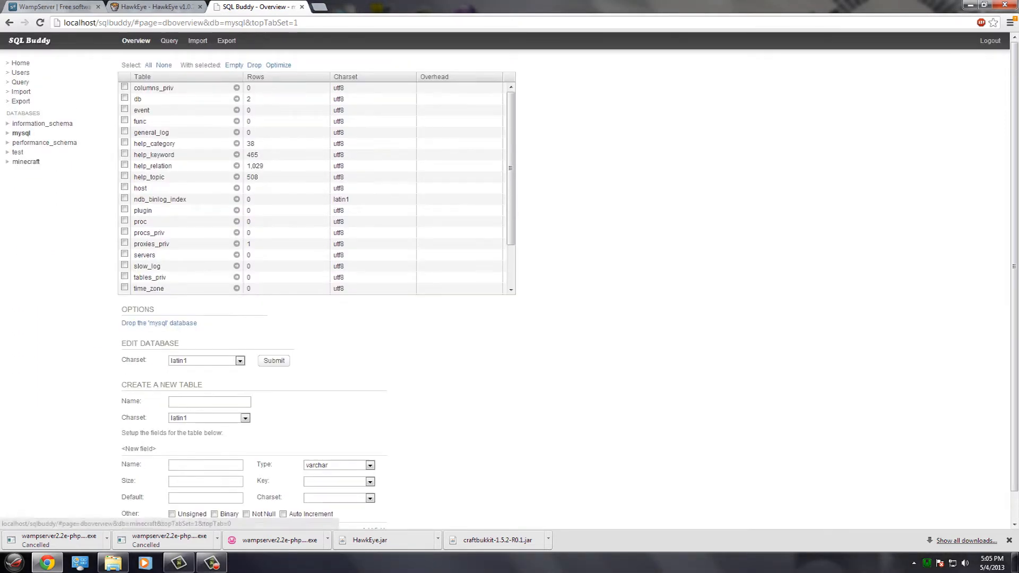
# - Add user minecraft on localhost with a password and full privileges on all databases
pyautogui.click(20, 73)
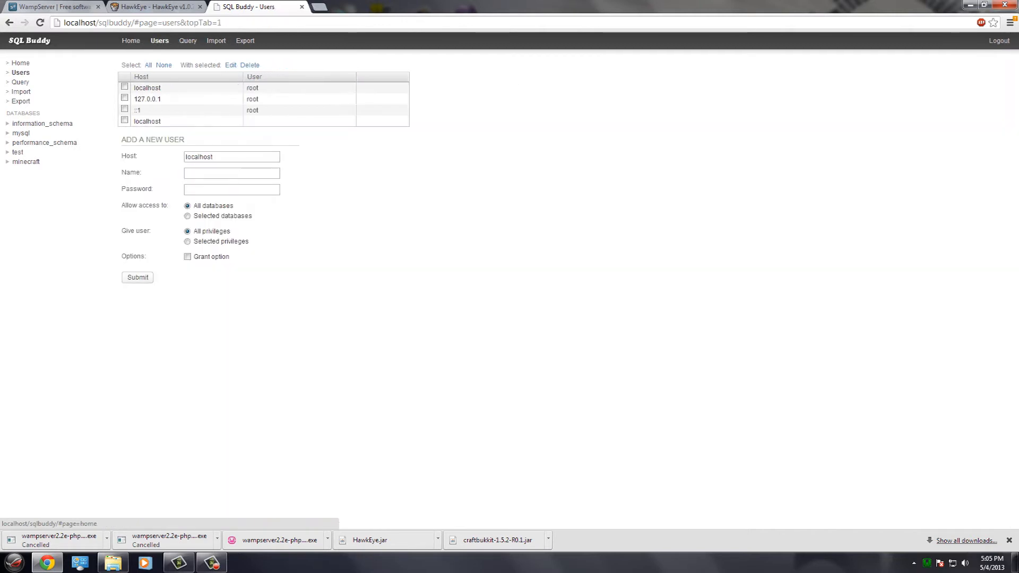
pyautogui.click(232, 173)
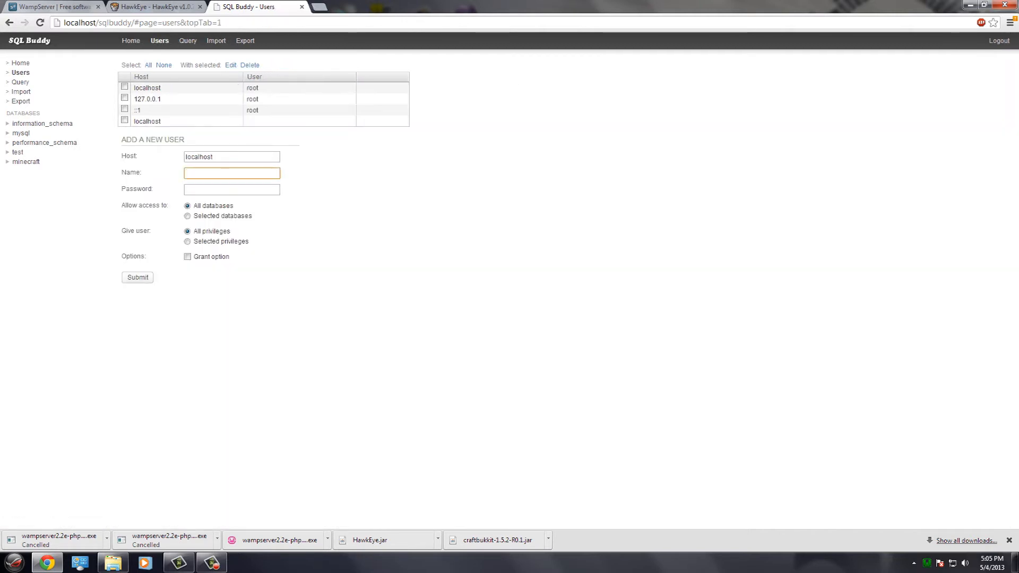
pyautogui.write('minecraft')
pyautogui.press('Tab')
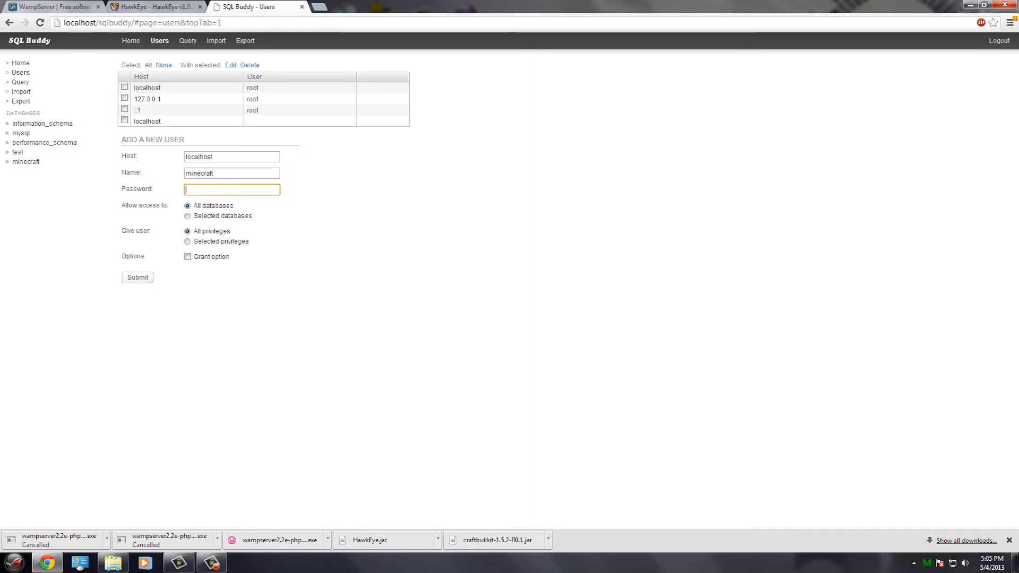
pyautogui.write('minecraft')
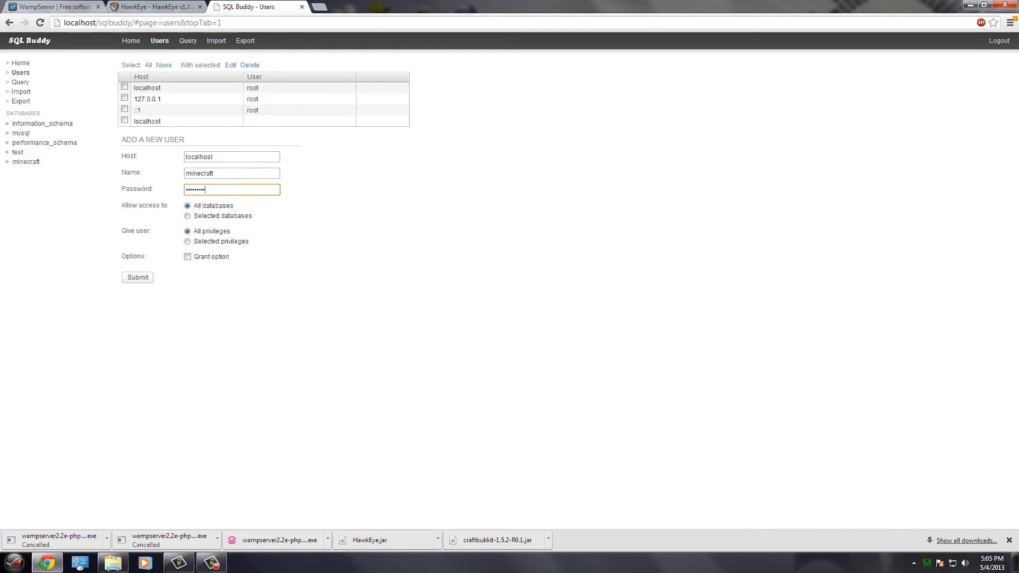
pyautogui.click(137, 278)
pyautogui.moveTo(493, 7); pyautogui.dragTo(724, 38)
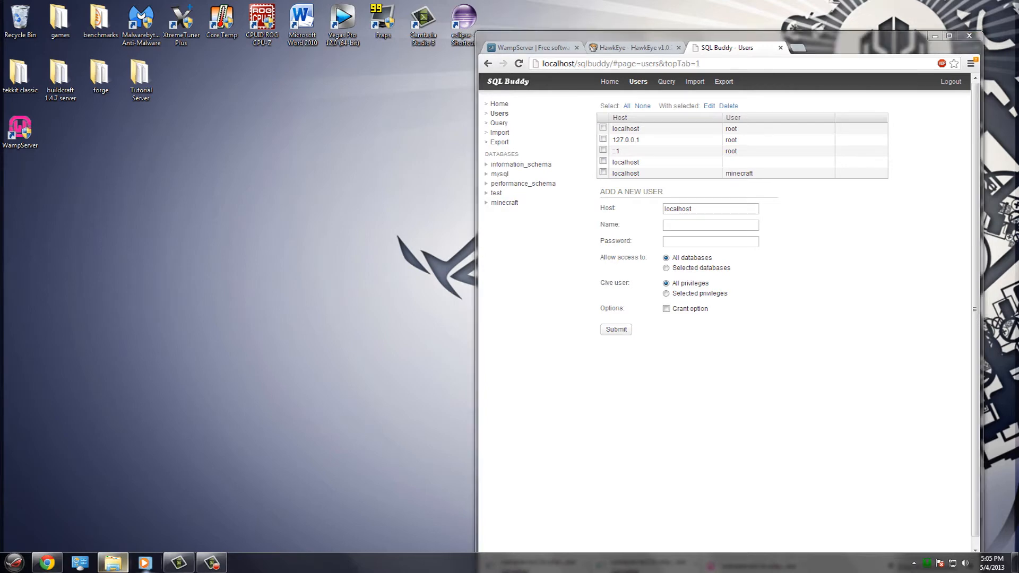
# - Open HawkEye's config.yml from plugins > HawkEye in Notepad++
pyautogui.click(112, 562)
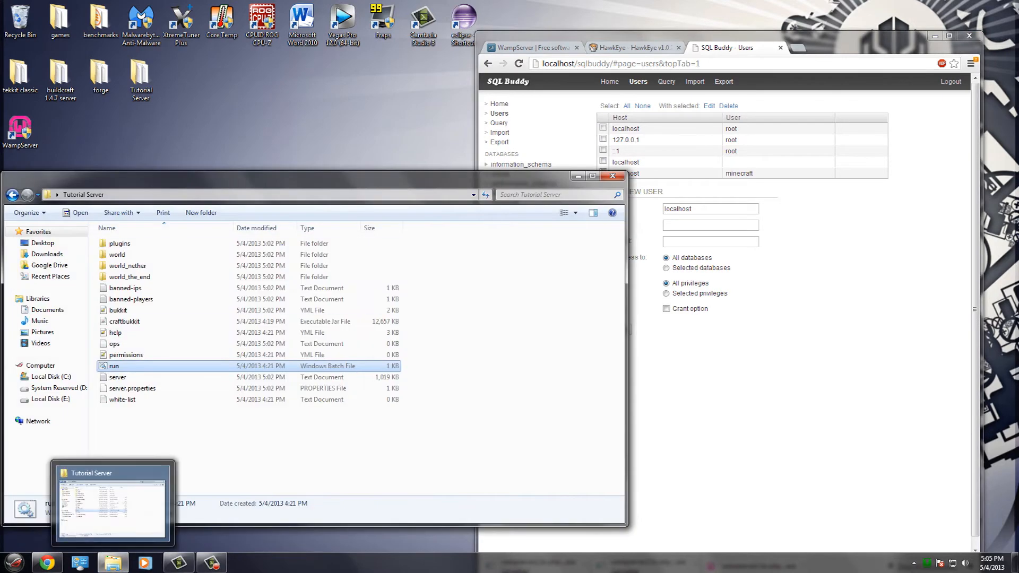
pyautogui.doubleClick(98, 190)
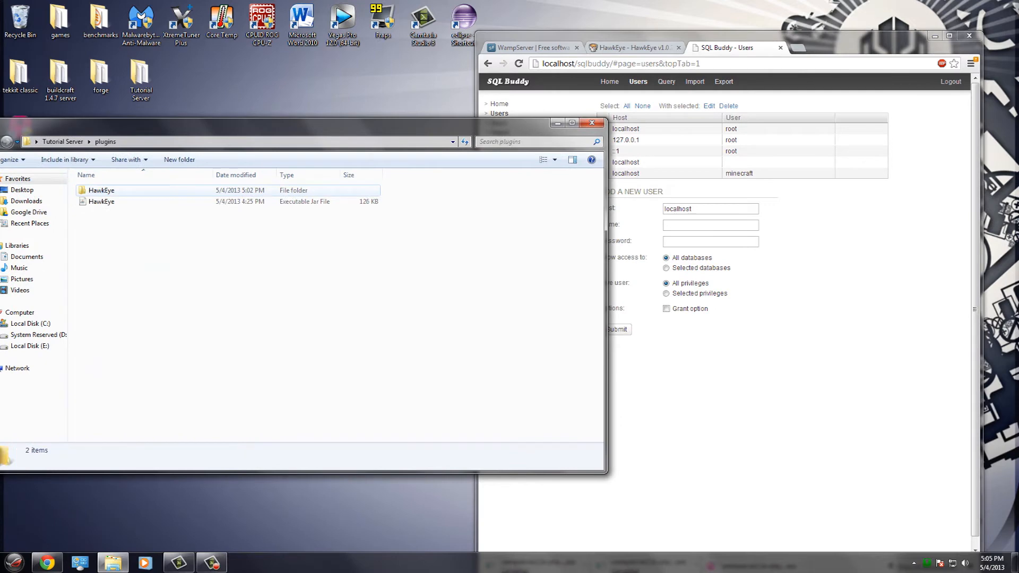
pyautogui.doubleClick(99, 190)
pyautogui.click(131, 190)
pyautogui.rightClick(131, 190)
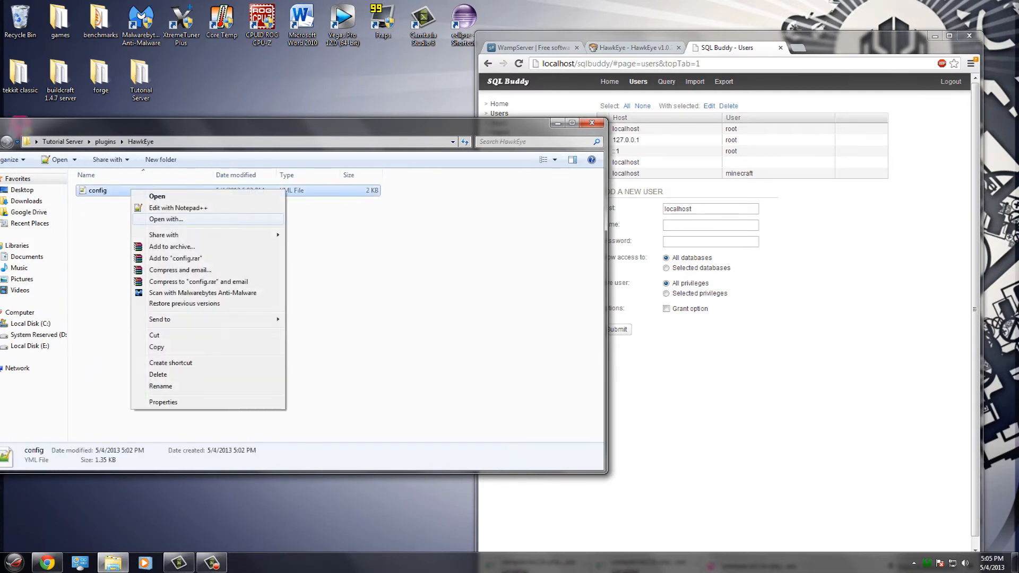
pyautogui.click(175, 207)
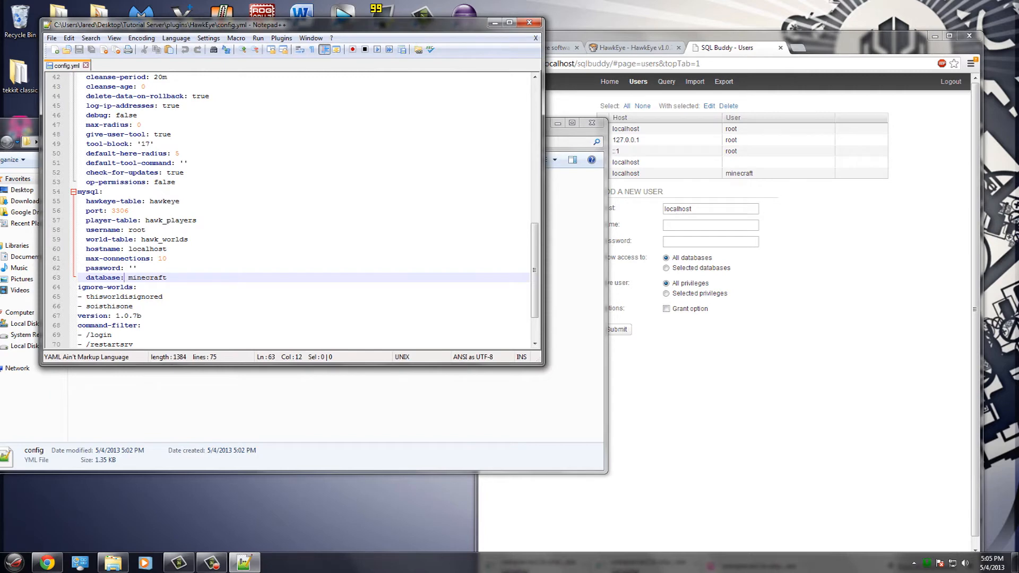
# - Return Explorer to the HawkEye folder by way of the plugins folder
pyautogui.click(255, 405)
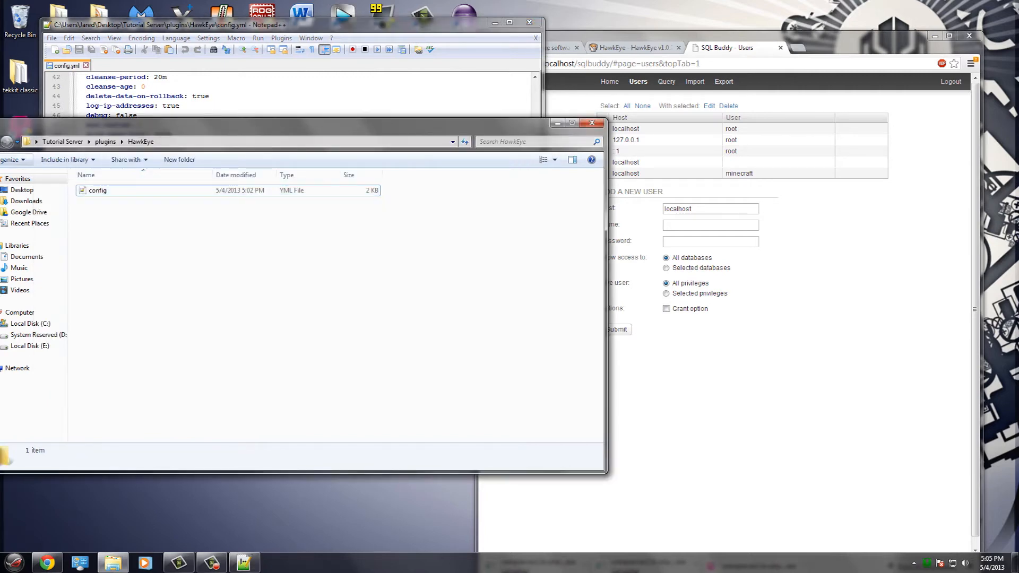
pyautogui.click(105, 142)
pyautogui.doubleClick(98, 190)
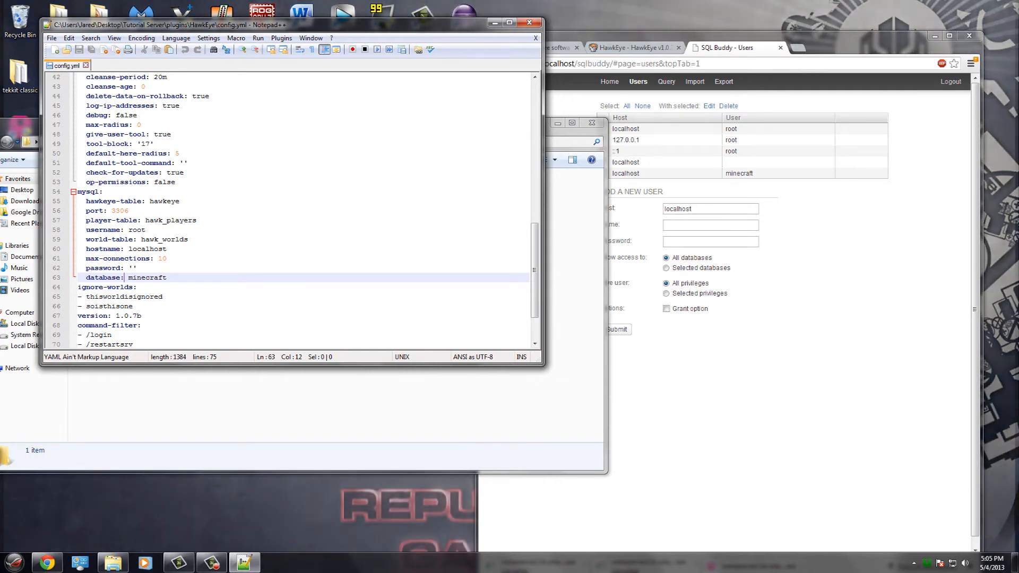
# - Remove a stray character before player-table and change the username from root to minecraft
pyautogui.click(86, 220)
pyautogui.press('BackSpace')
pyautogui.press('BackSpace')
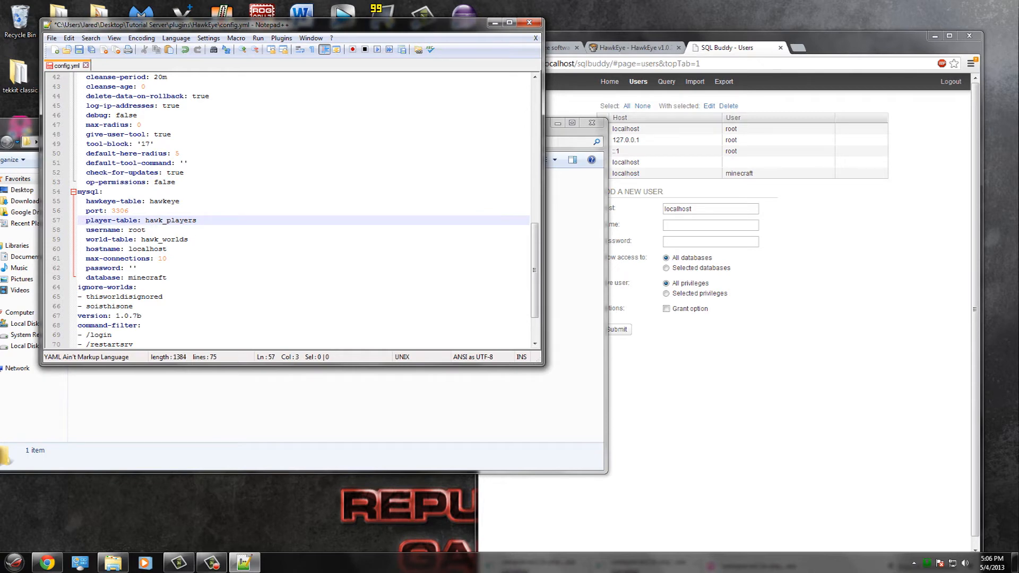
pyautogui.click(189, 240)
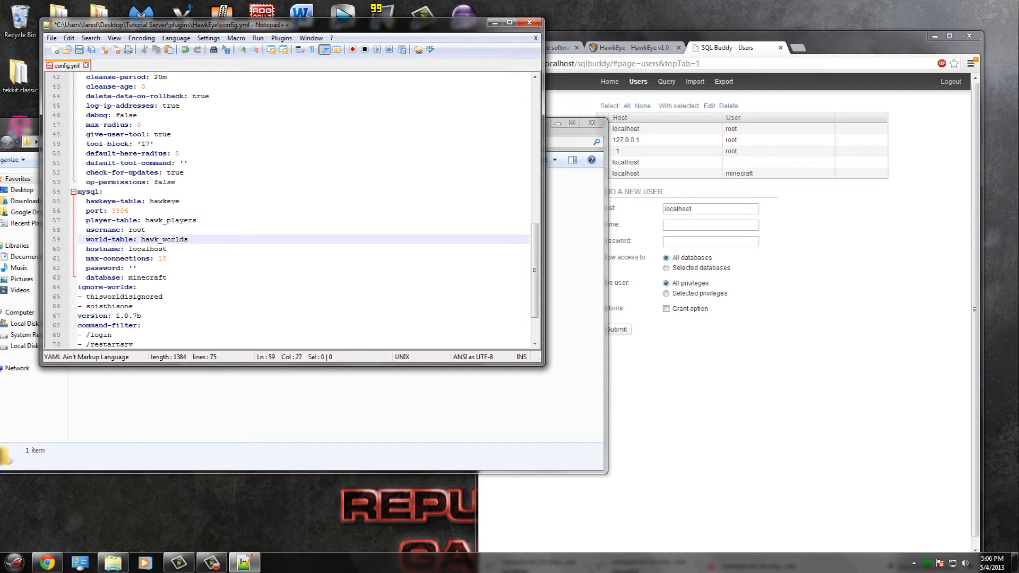
pyautogui.click(145, 230)
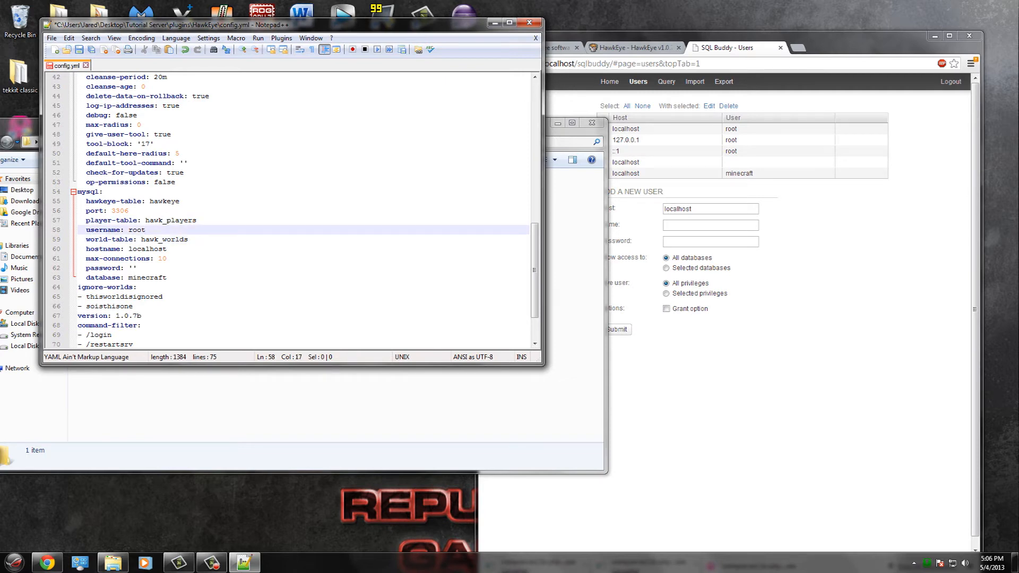
pyautogui.press('BackSpace')
pyautogui.press('BackSpace')
pyautogui.press('BackSpace')
pyautogui.press('BackSpace')
pyautogui.write('minecraft')
pyautogui.press('BackSpace')
# - Fill in the database user's password between the quotes, then save and close config.yml
pyautogui.click(133, 268)
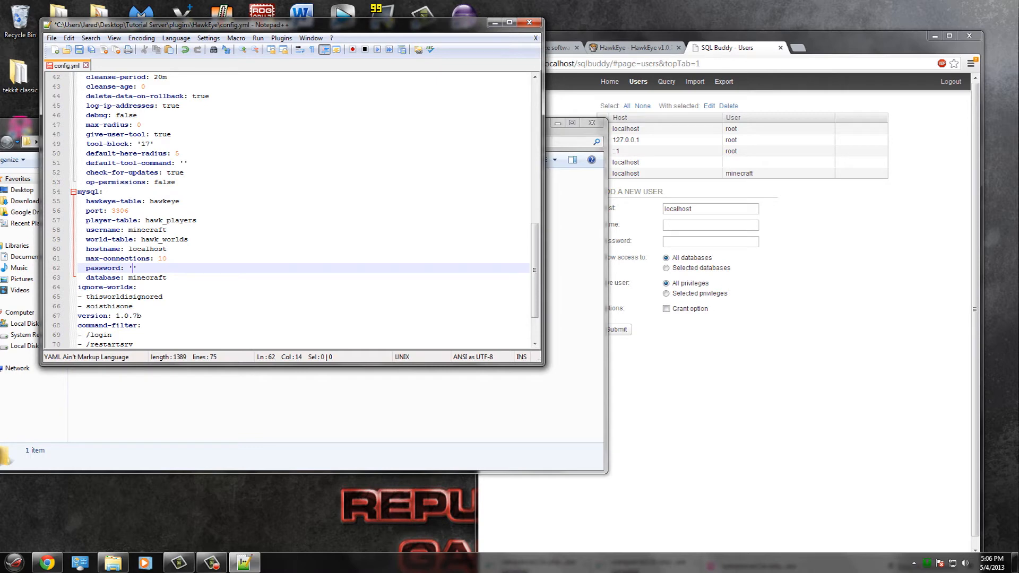
pyautogui.write('minecraft')
pyautogui.click(51, 38)
pyautogui.click(69, 85)
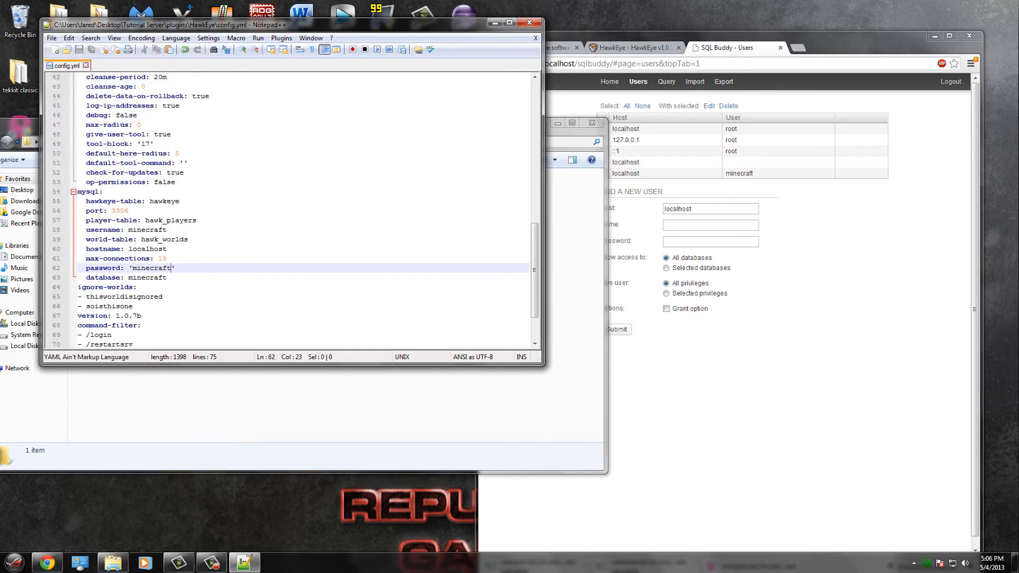
pyautogui.click(529, 23)
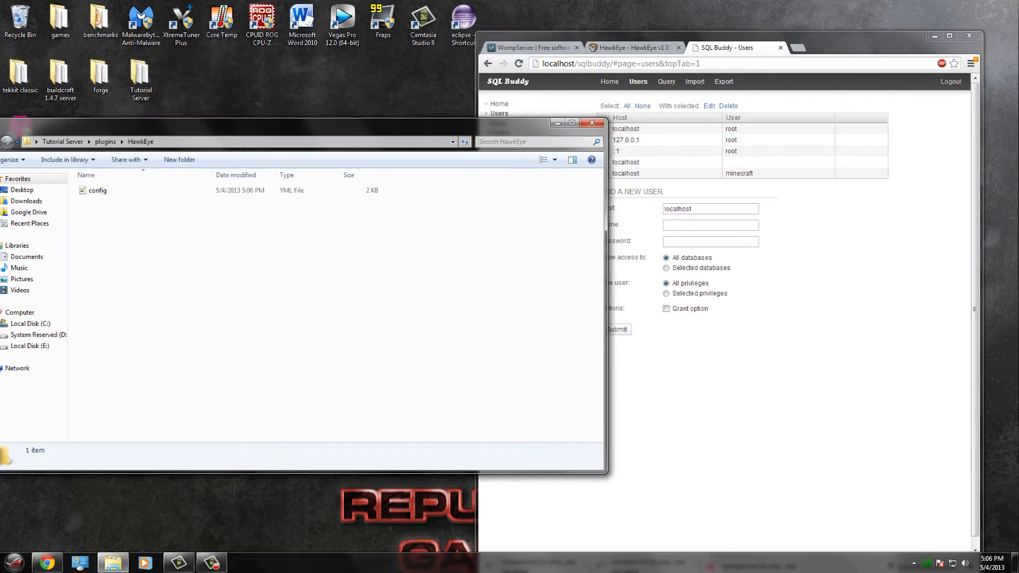
# - Launch the Bukkit server with run.bat from the Tutorial Server folder
pyautogui.click(63, 142)
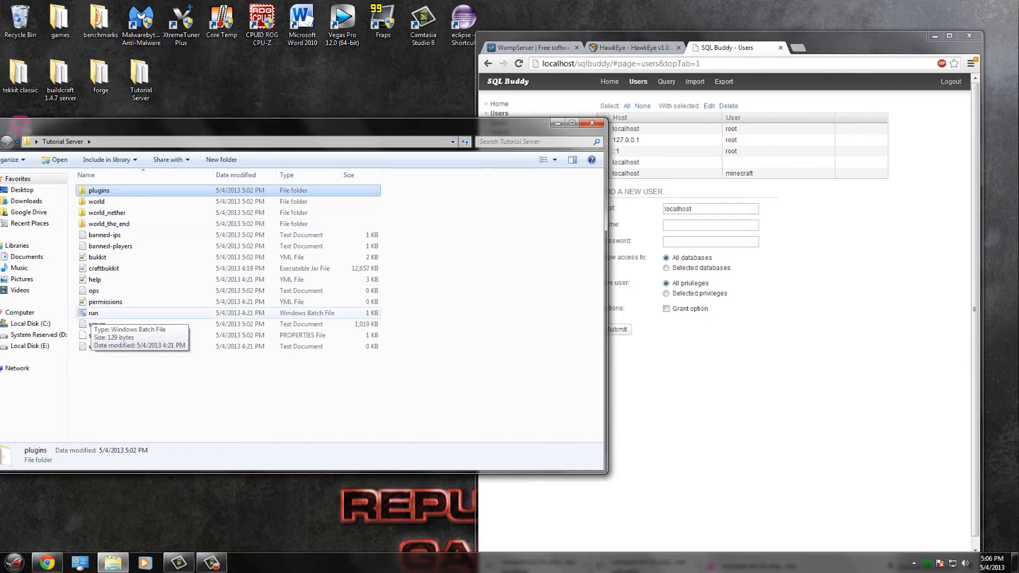
pyautogui.doubleClick(94, 313)
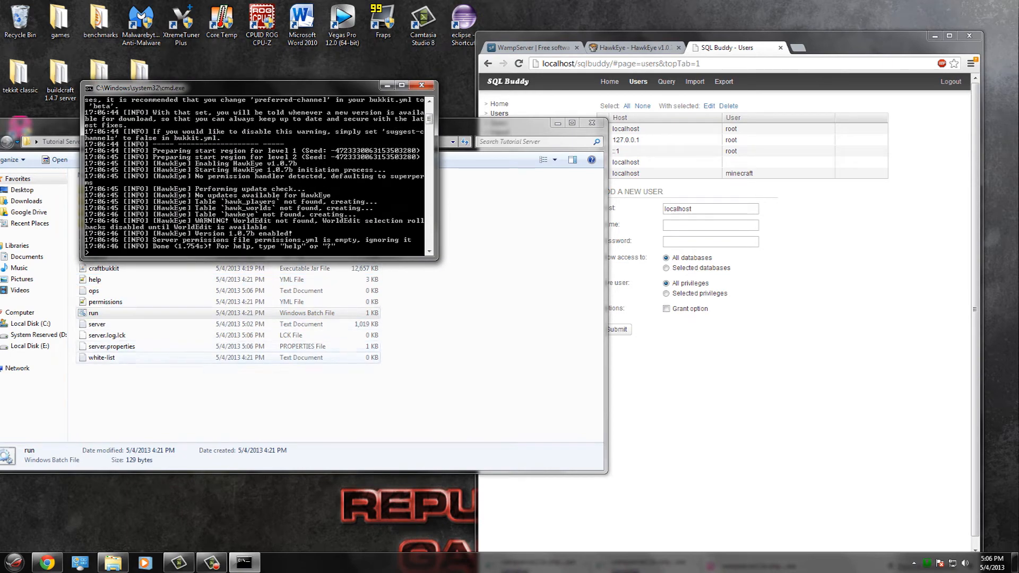
pyautogui.scroll(11, 254, 177)
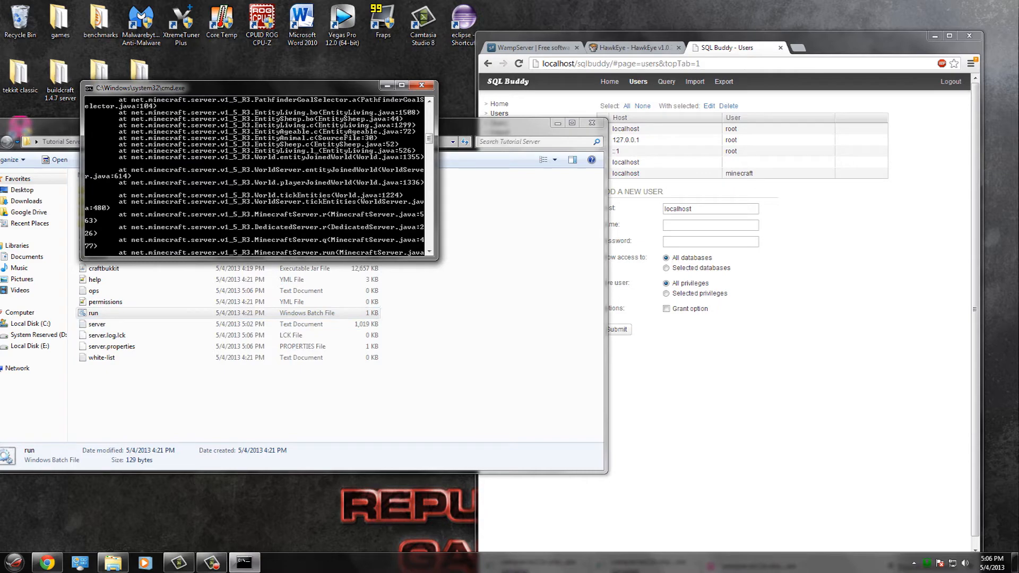
pyautogui.scroll(3, 259, 177)
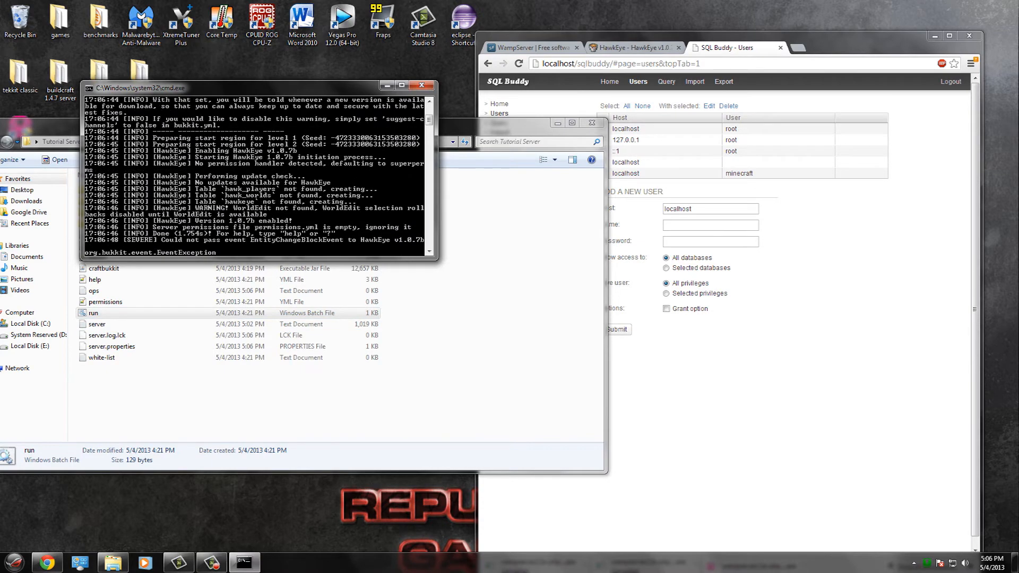
pyautogui.scroll(-1, 255, 176)
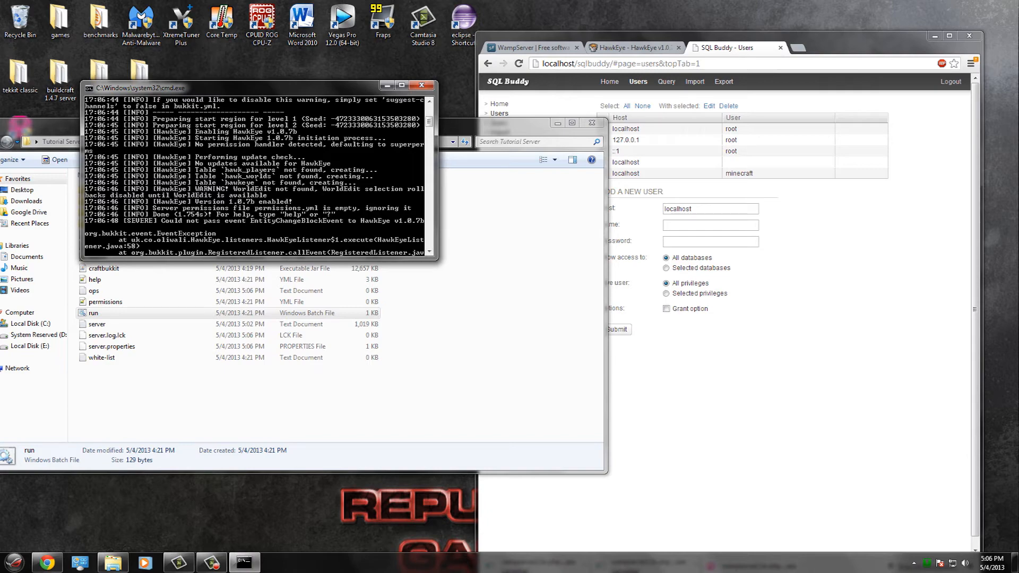
# - Scroll the console to HawkEye's startup messages, then view the minecraft database in SQL Buddy
pyautogui.moveTo(429, 171); pyautogui.dragTo(429, 116)
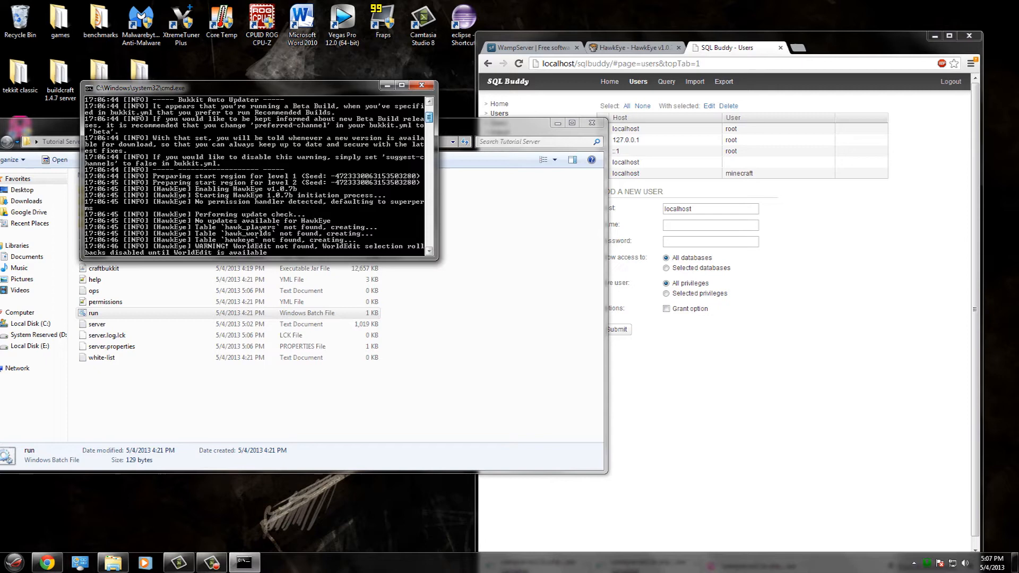
pyautogui.moveTo(429, 117); pyautogui.dragTo(429, 120)
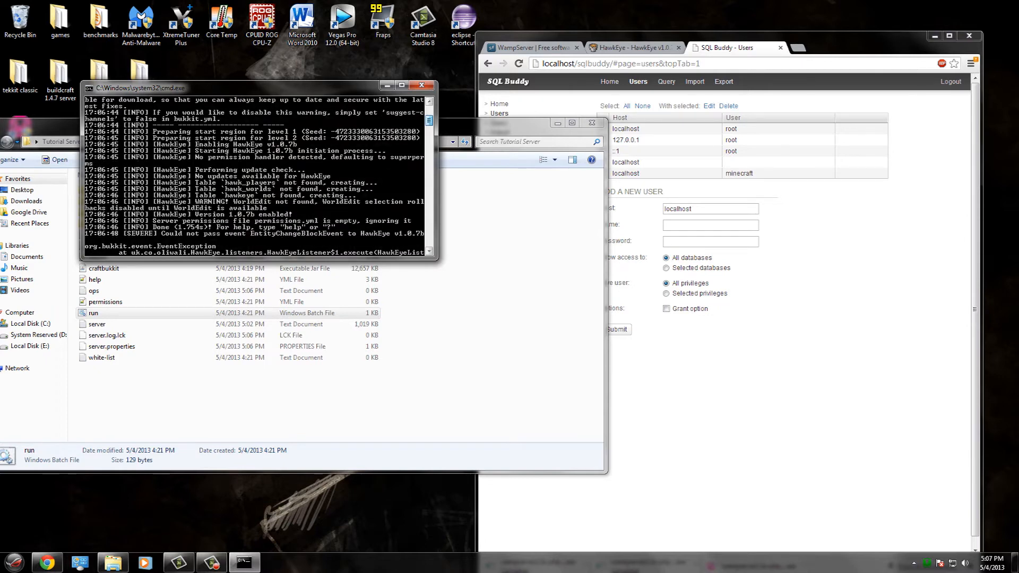
pyautogui.moveTo(429, 120); pyautogui.dragTo(430, 114)
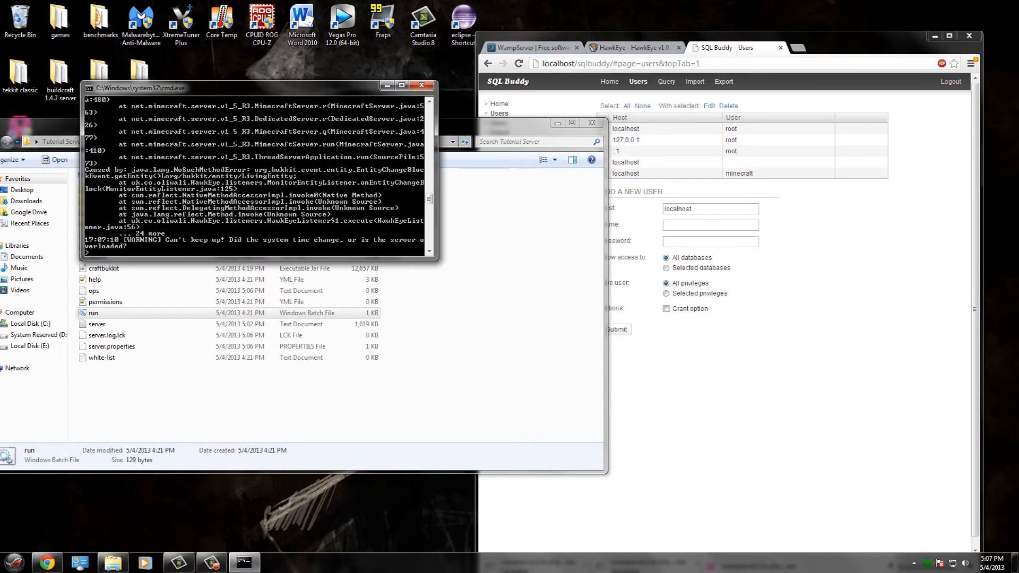
pyautogui.moveTo(430, 199); pyautogui.dragTo(429, 110)
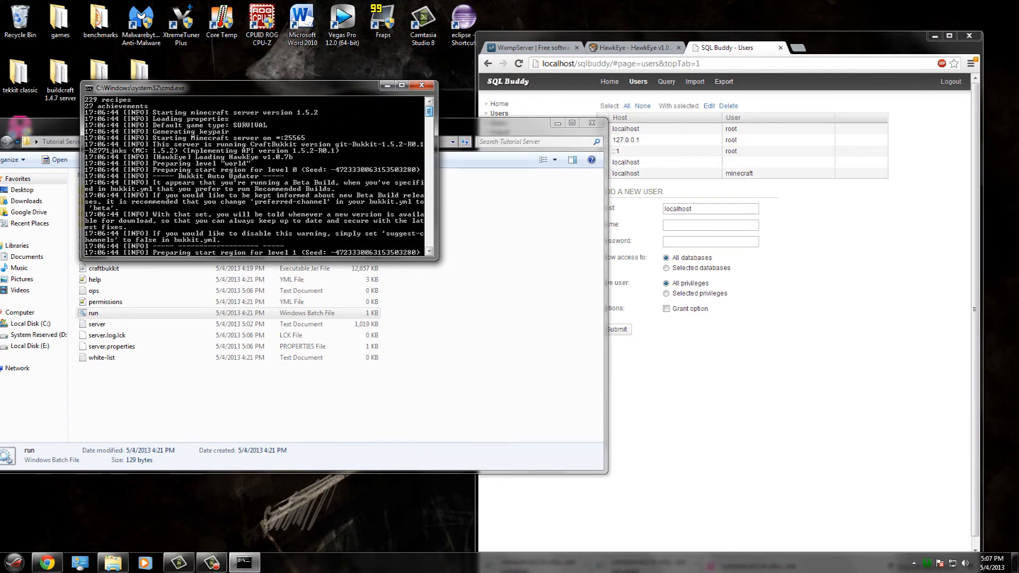
pyautogui.moveTo(429, 111); pyautogui.dragTo(429, 126)
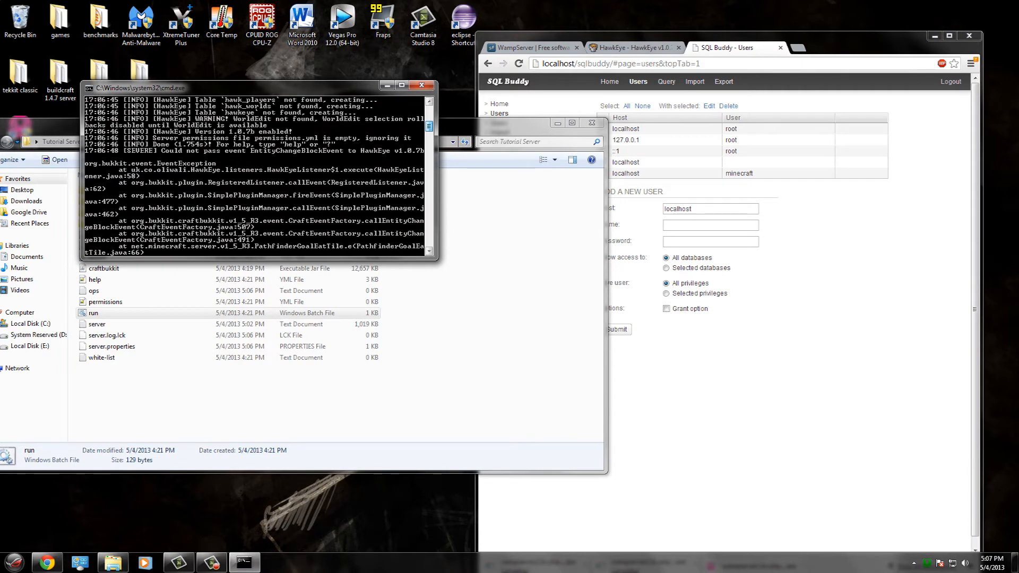
pyautogui.moveTo(429, 126); pyautogui.dragTo(429, 117)
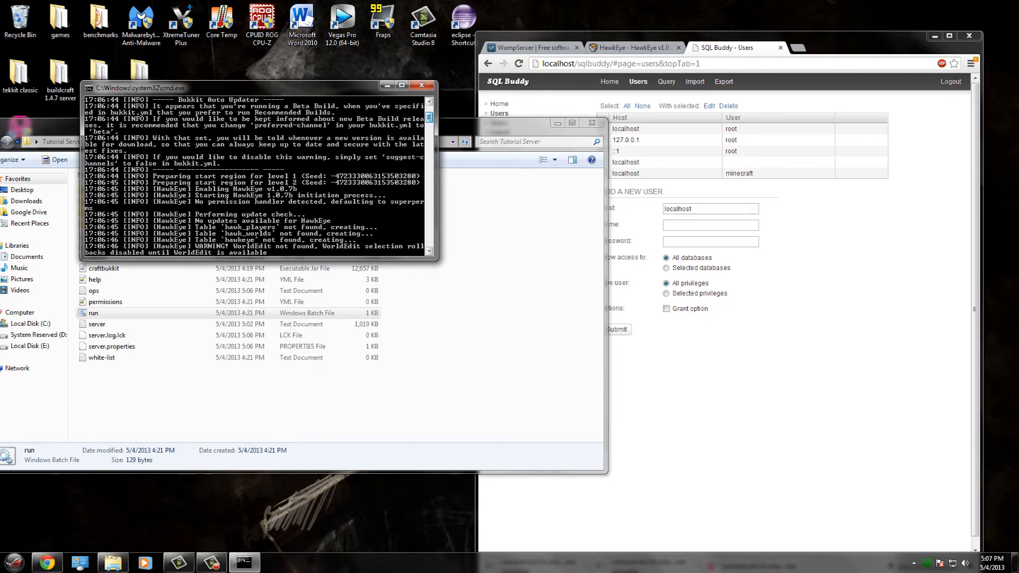
pyautogui.moveTo(429, 117); pyautogui.dragTo(429, 120)
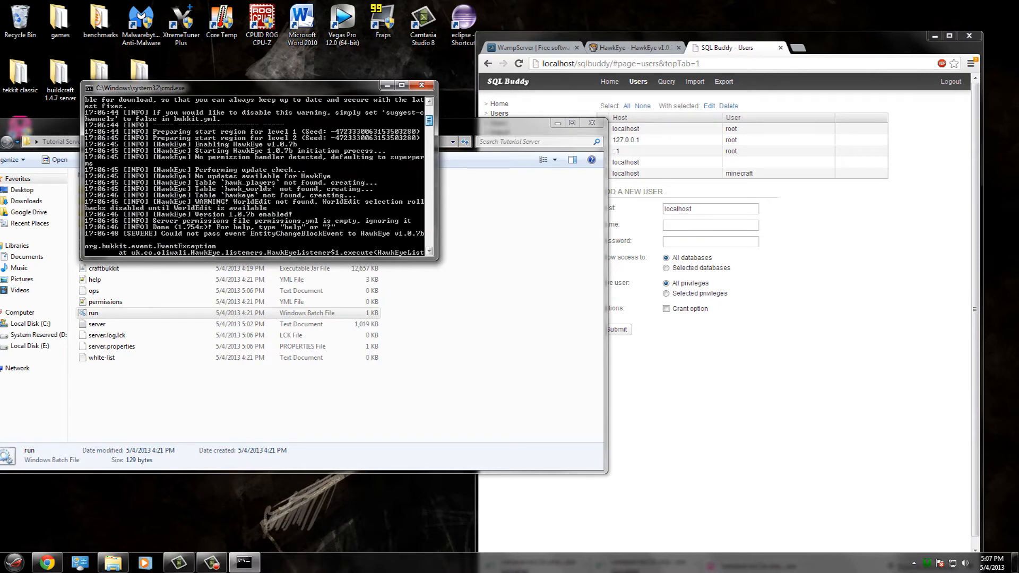
pyautogui.moveTo(429, 120); pyautogui.dragTo(429, 127)
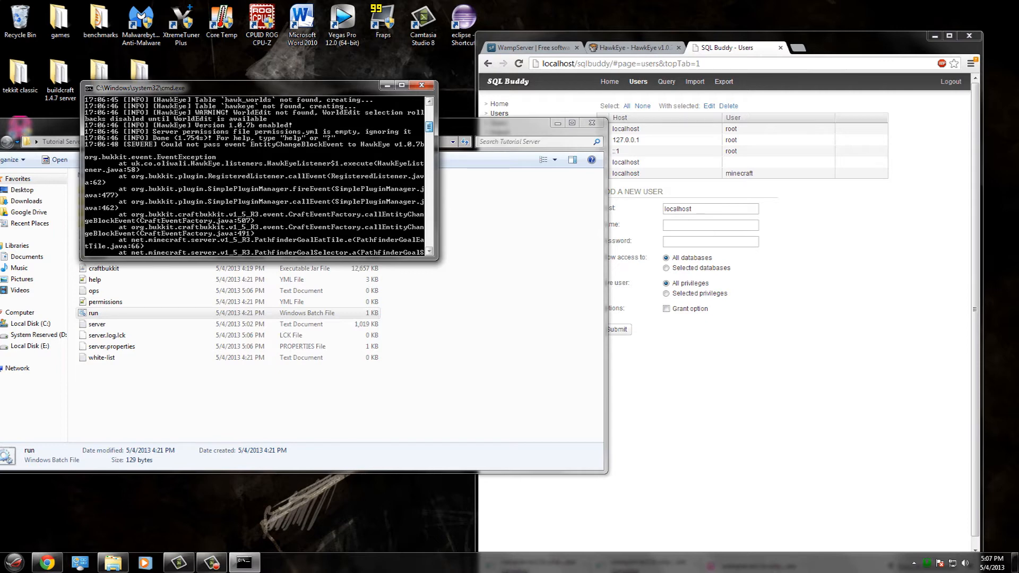
pyautogui.moveTo(430, 127); pyautogui.dragTo(429, 226)
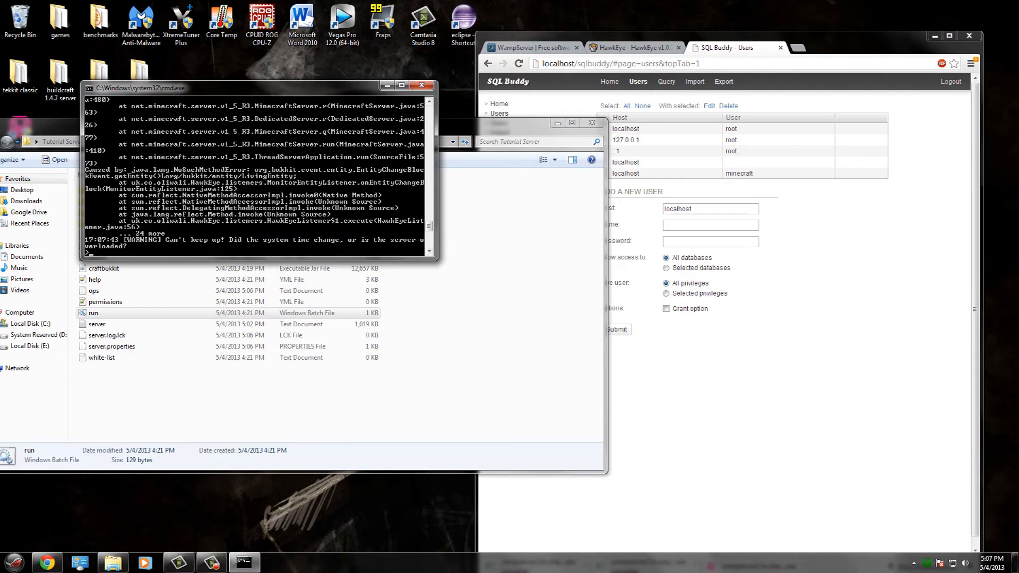
pyautogui.click(690, 382)
pyautogui.click(504, 202)
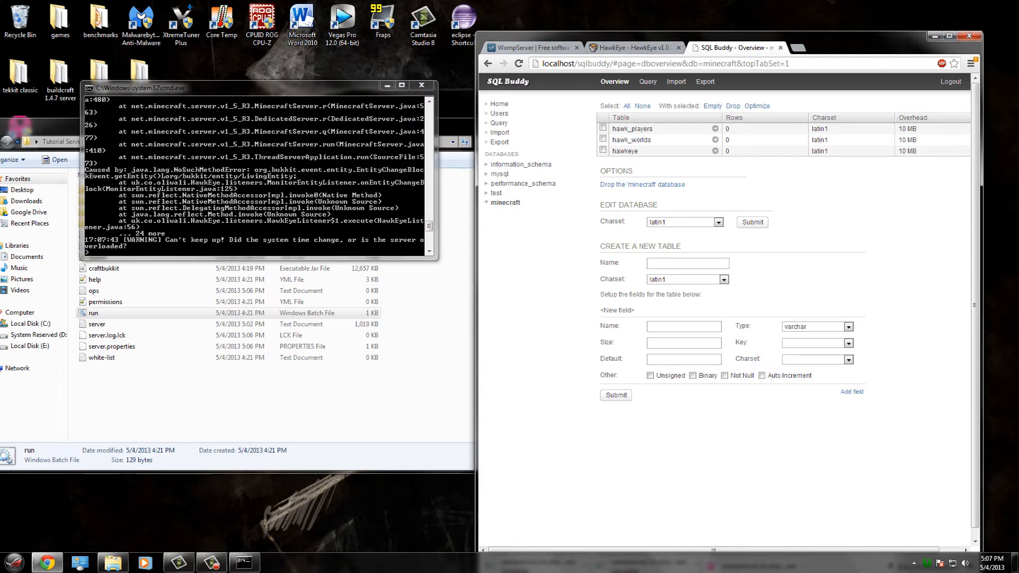
# - Inspect the hawkeye table's column structure, then return to the minecraft database overview
pyautogui.click(715, 151)
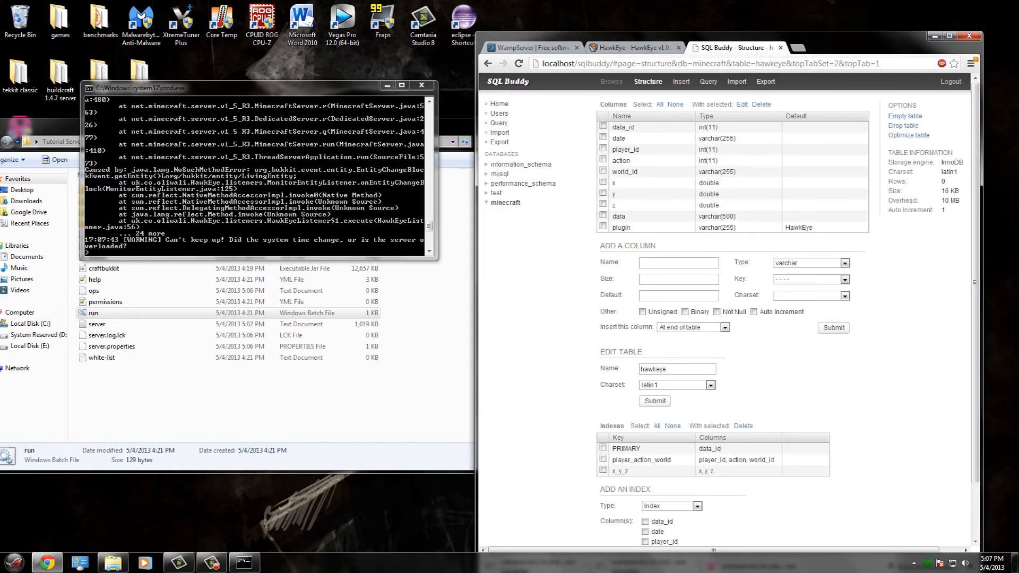
pyautogui.scroll(-2, 724, 313)
pyautogui.scroll(1, 724, 314)
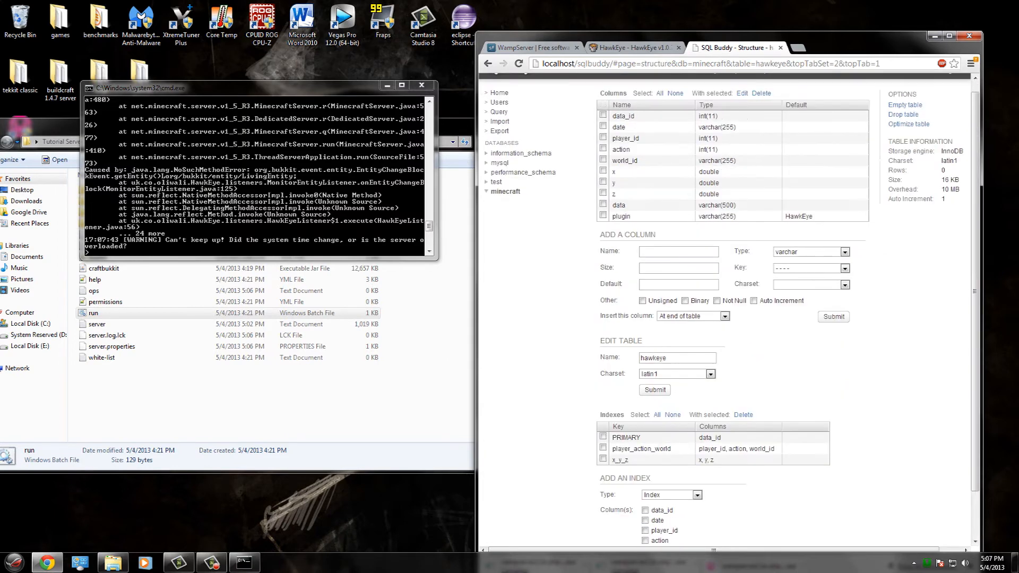
pyautogui.scroll(1, 728, 310)
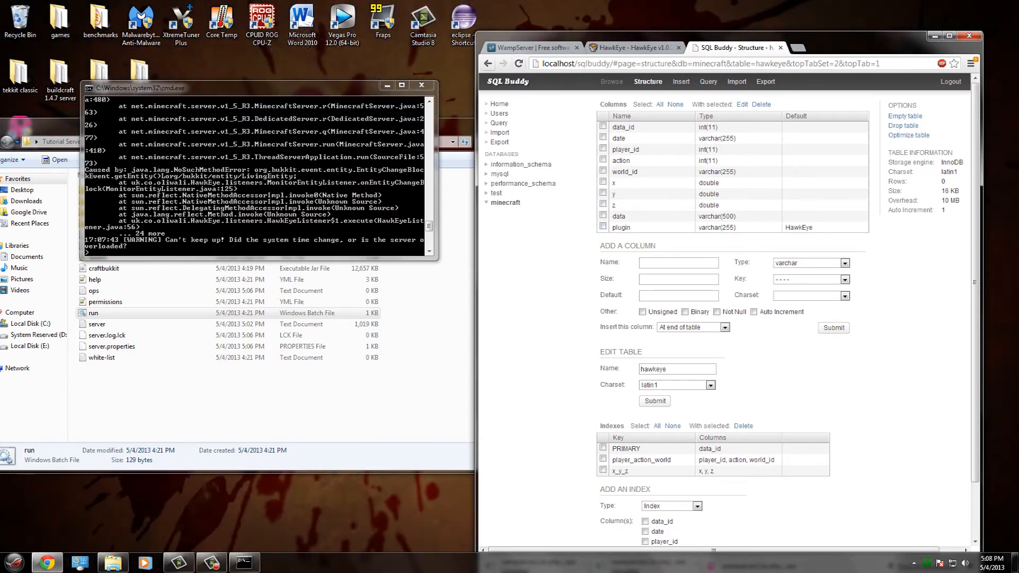
pyautogui.click(487, 64)
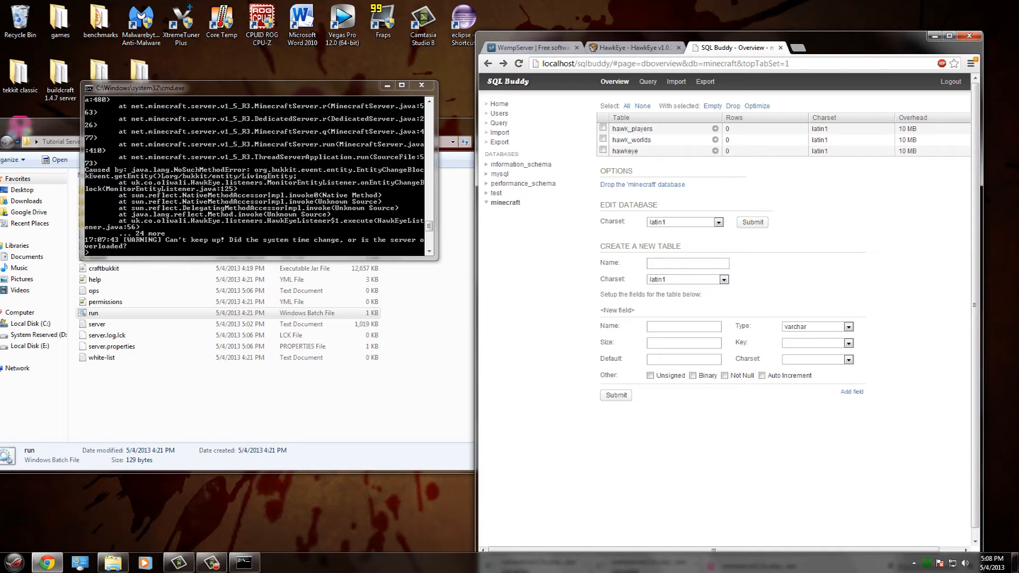
# - Minimize Chrome and open the games folder from the Tutorial Server window
pyautogui.click(255, 175)
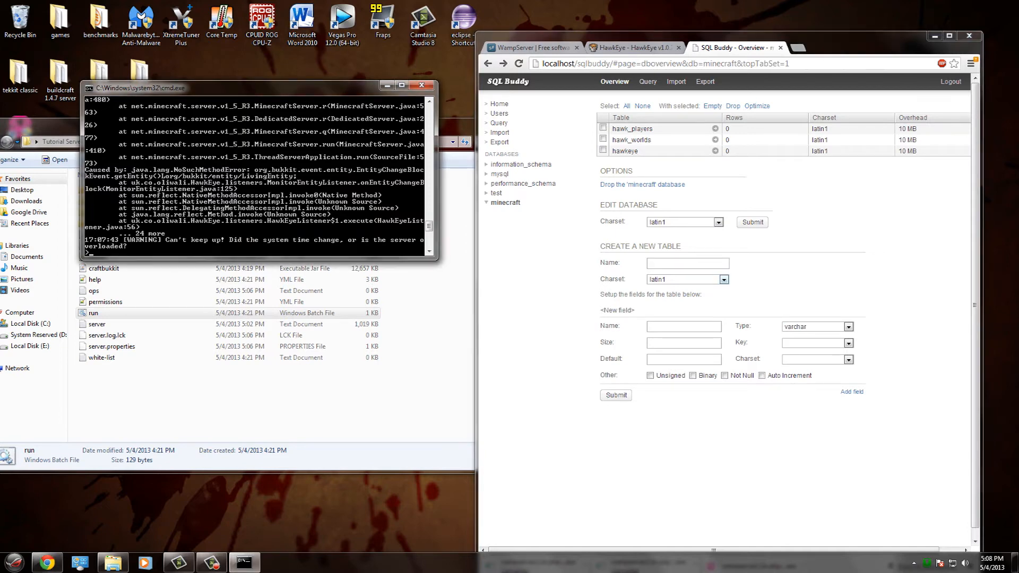
pyautogui.click(298, 401)
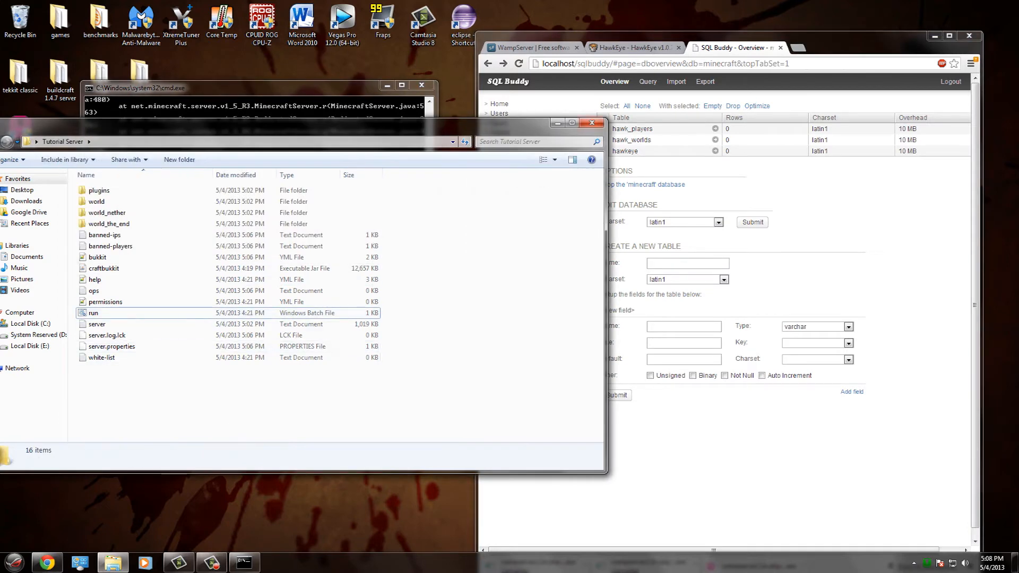
pyautogui.click(934, 36)
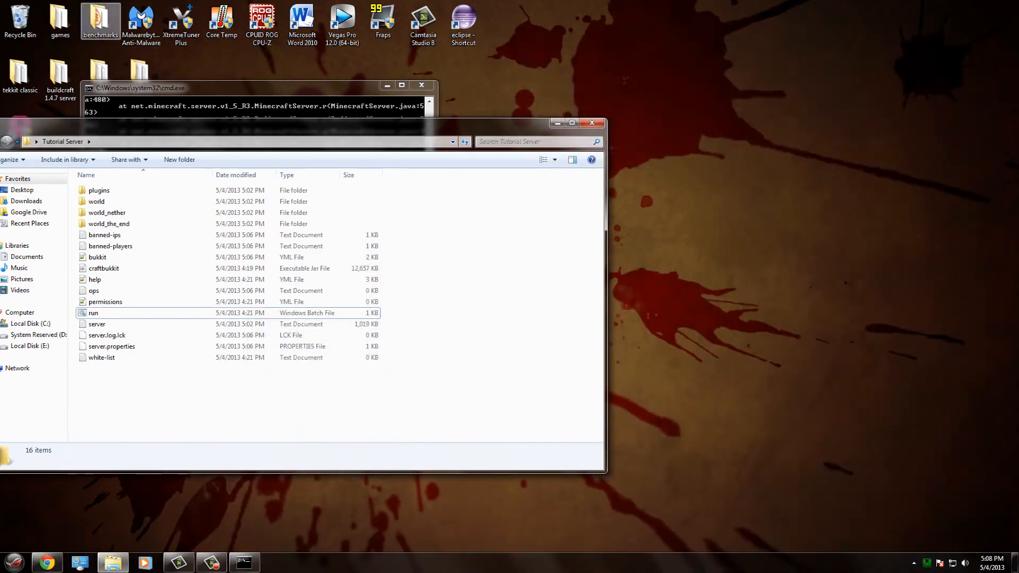
pyautogui.doubleClick(59, 21)
# - Launch Minecraft from the games folder, allow it to run, log in and accept the update
pyautogui.doubleClick(123, 218)
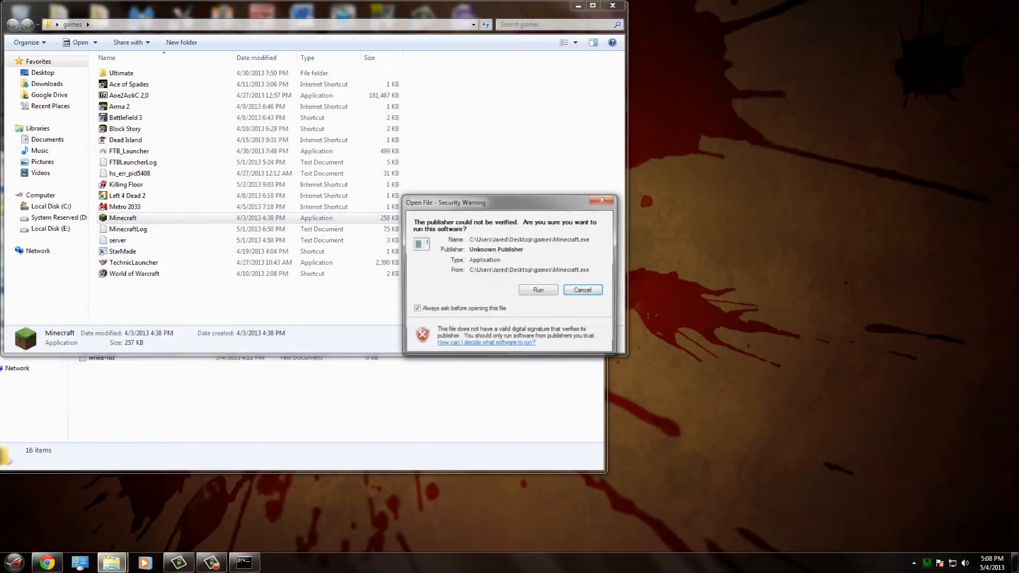
pyautogui.click(532, 289)
pyautogui.click(612, 6)
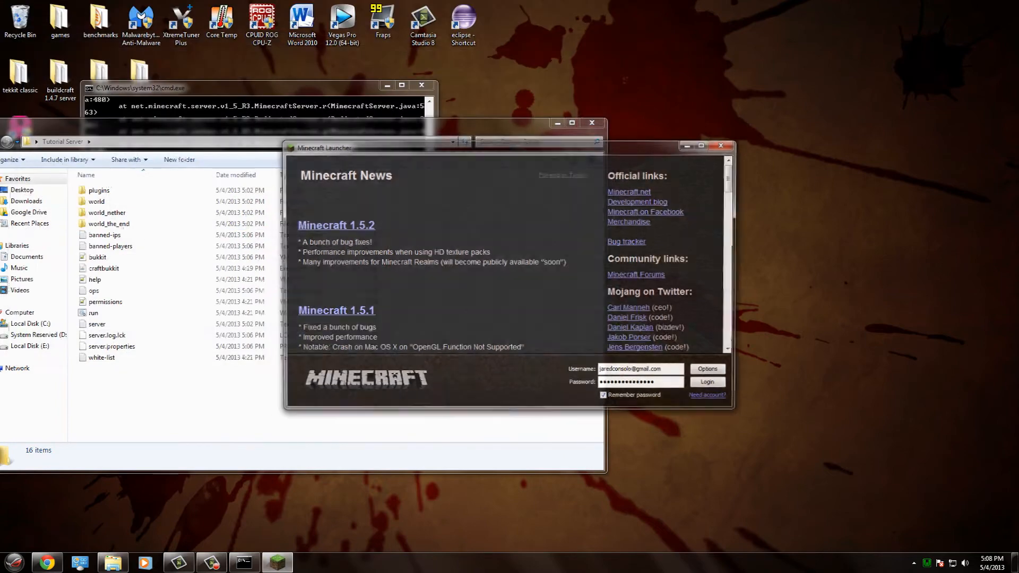
pyautogui.click(711, 385)
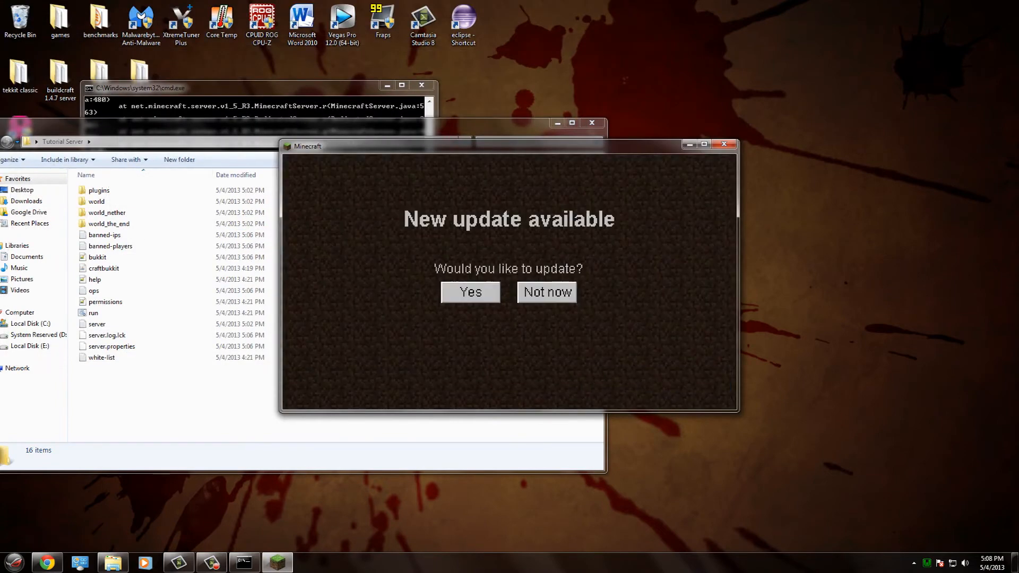
pyautogui.click(470, 292)
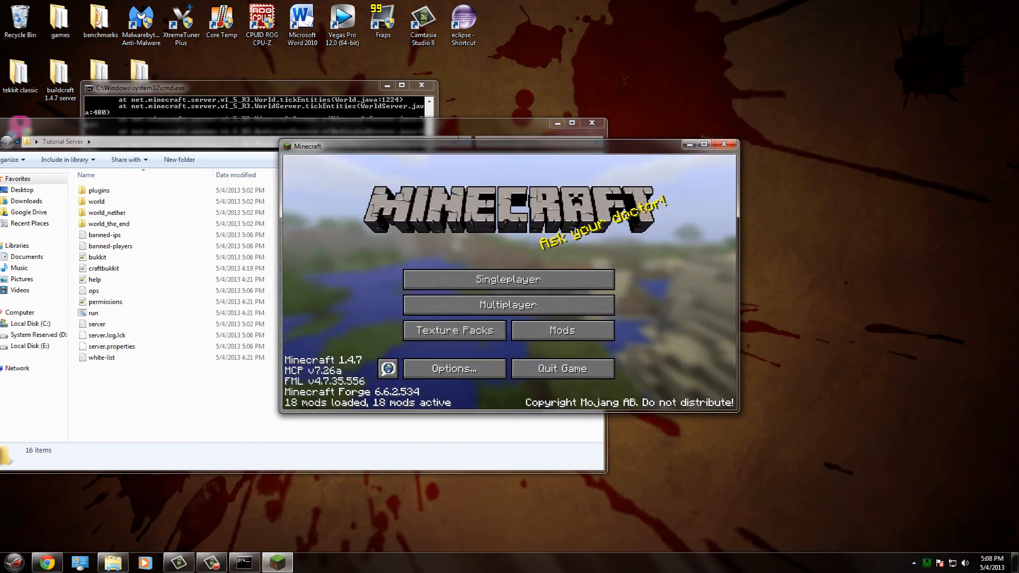
# - Close Minecraft and open the AppData Roaming folder via %appdata% in Start search
pyautogui.click(562, 369)
pyautogui.click(15, 562)
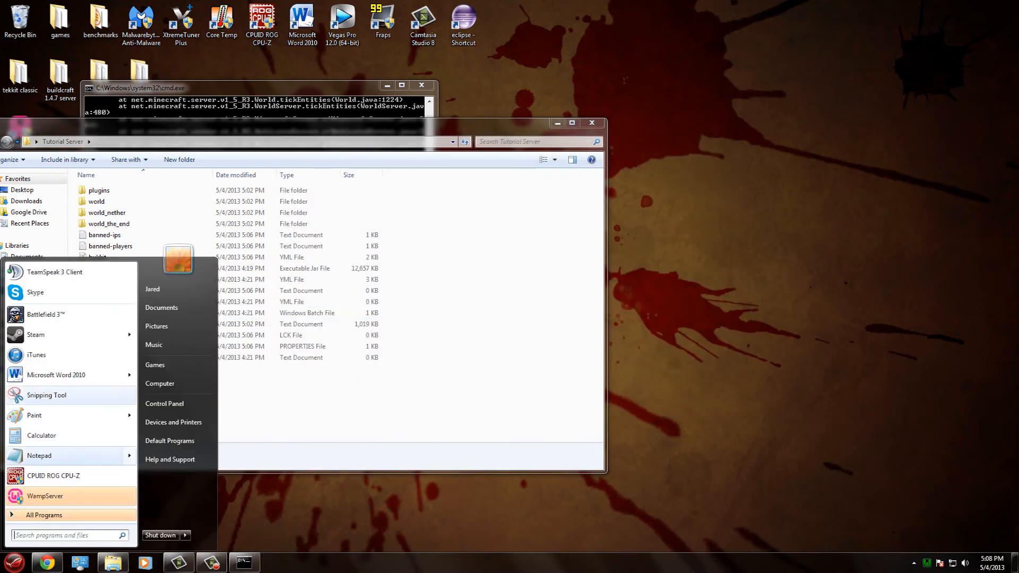
pyautogui.moveTo(69, 334)
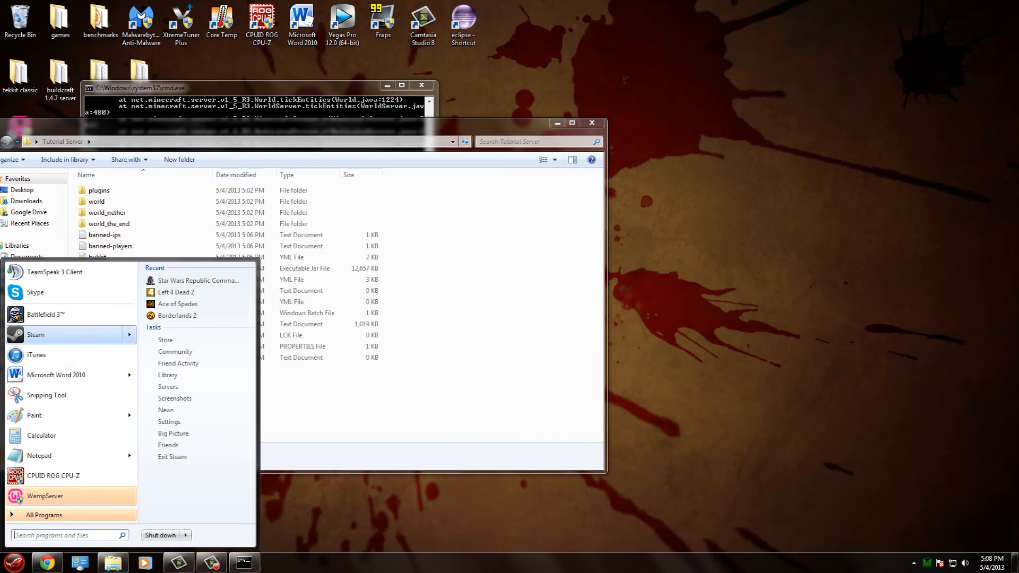
pyautogui.write('%appdata%')
pyautogui.press('Return')
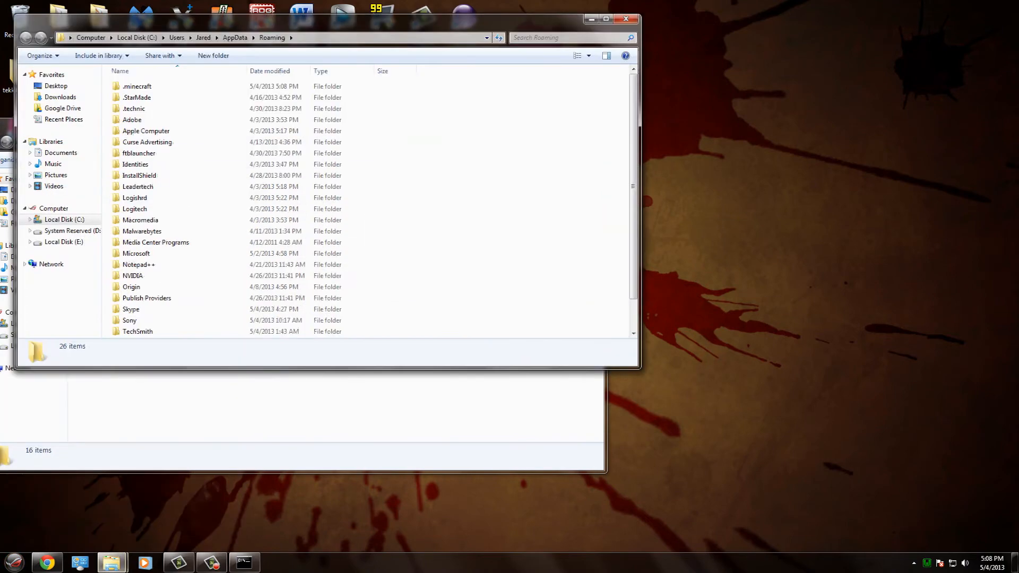
# - Open and inspect the .minecraft folder in Roaming, keeping its name unchanged
pyautogui.doubleClick(137, 86)
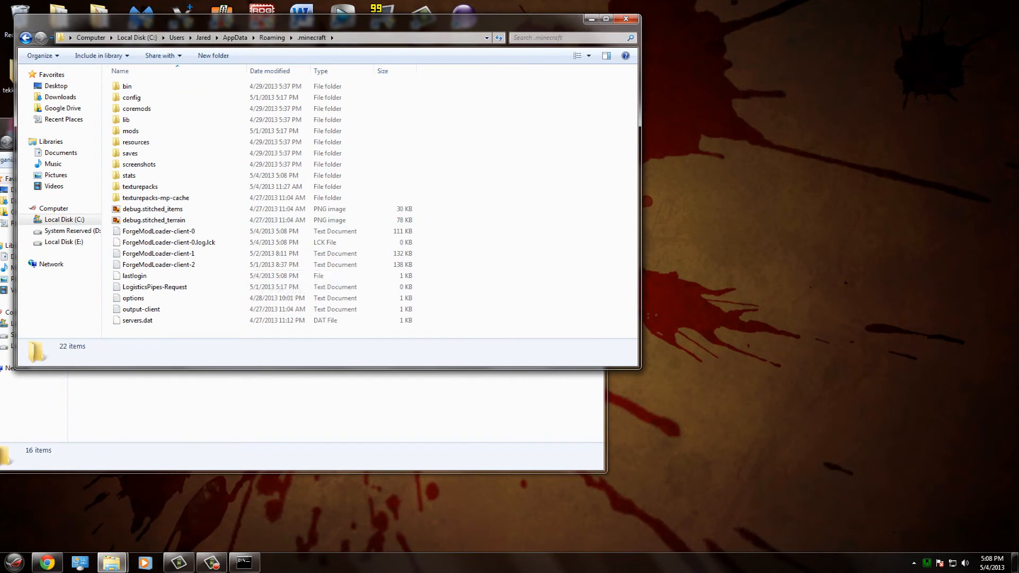
pyautogui.press('BackSpace')
pyautogui.click(136, 86)
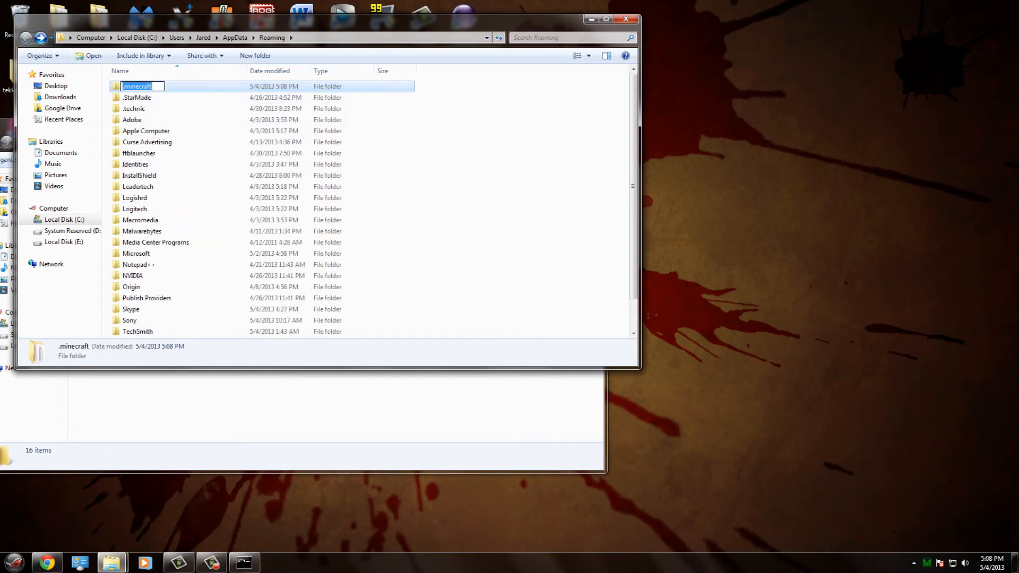
pyautogui.doubleClick(175, 86)
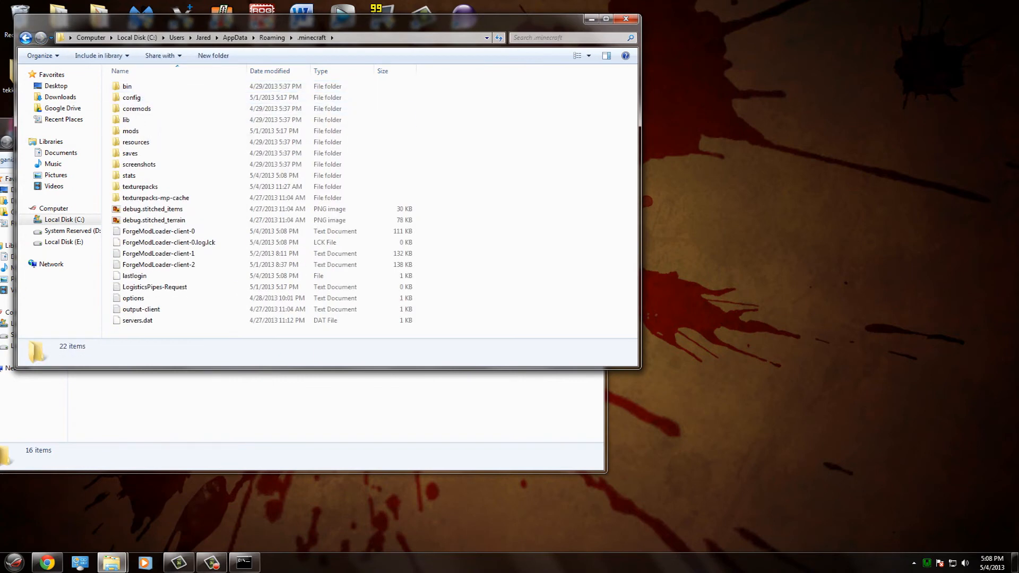
pyautogui.press('BackSpace')
pyautogui.press('F2')
pyautogui.press('Escape')
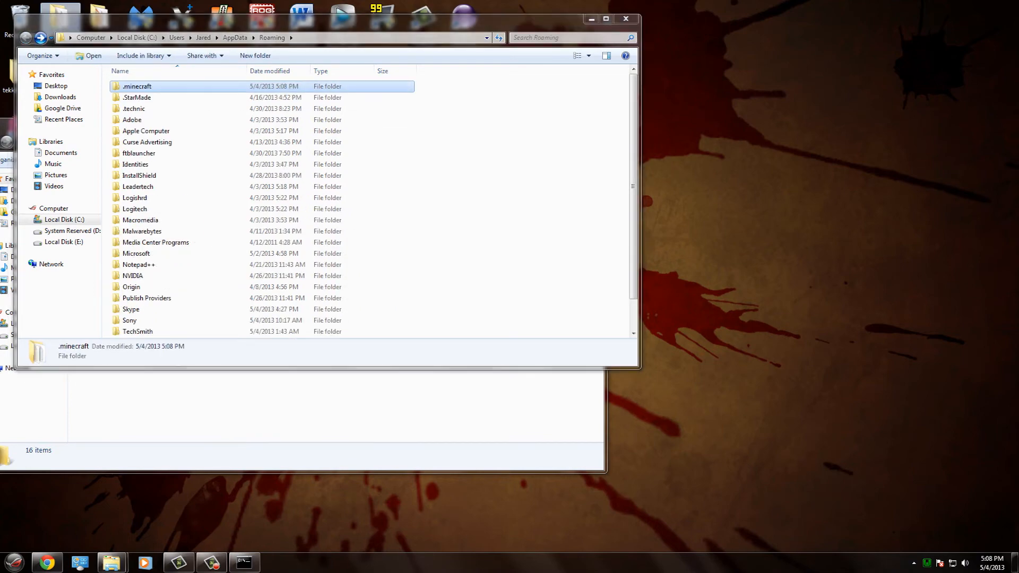
# - Close the Roaming and Tutorial Server windows and hide the server console
pyautogui.click(625, 19)
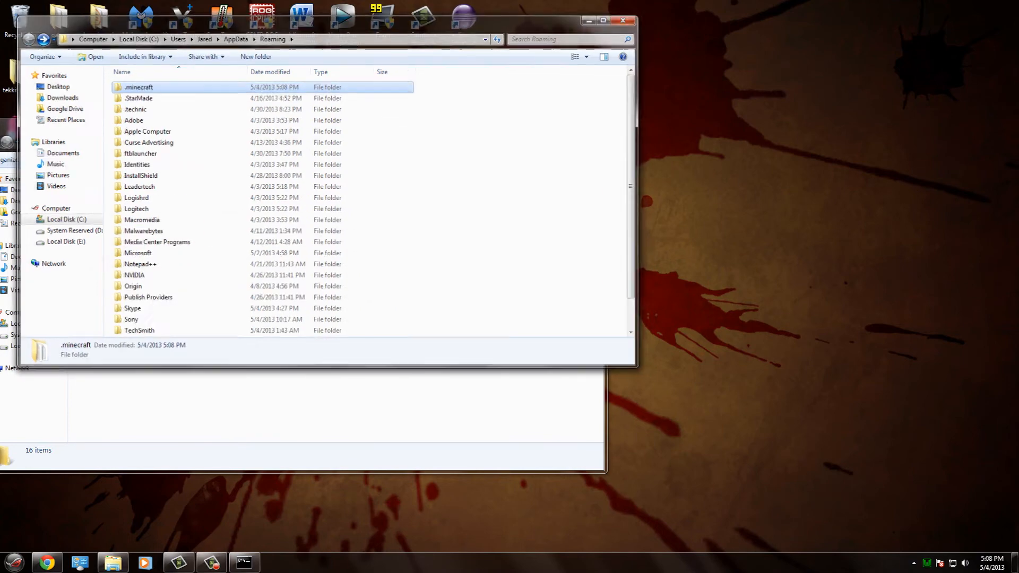
pyautogui.click(388, 85)
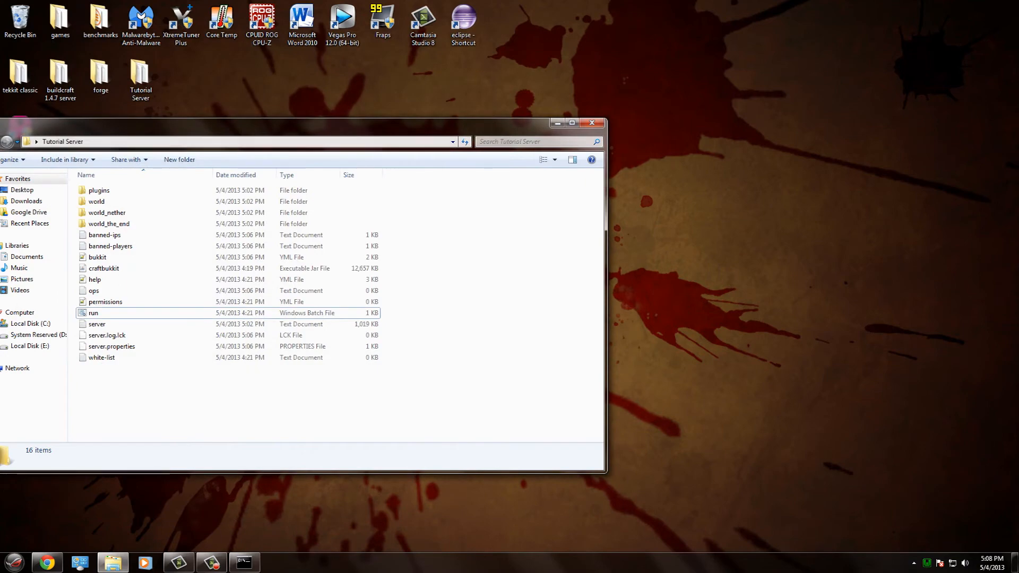
pyautogui.click(591, 123)
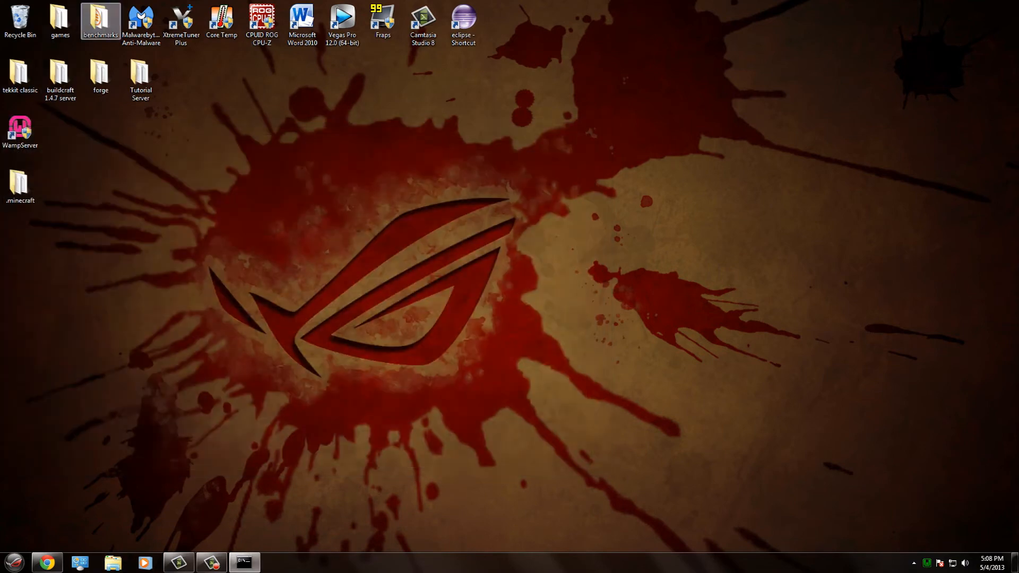
# - Relaunch Minecraft with Force update set in the launcher options, then log in to download fresh files
pyautogui.doubleClick(60, 20)
pyautogui.doubleClick(122, 335)
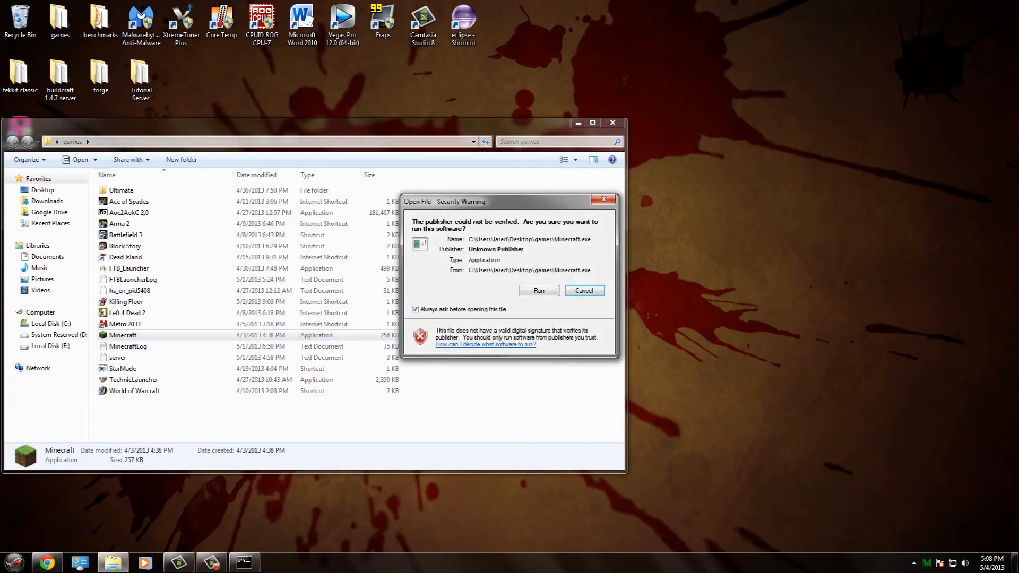
pyautogui.click(538, 291)
pyautogui.click(711, 371)
pyautogui.click(538, 273)
pyautogui.click(580, 306)
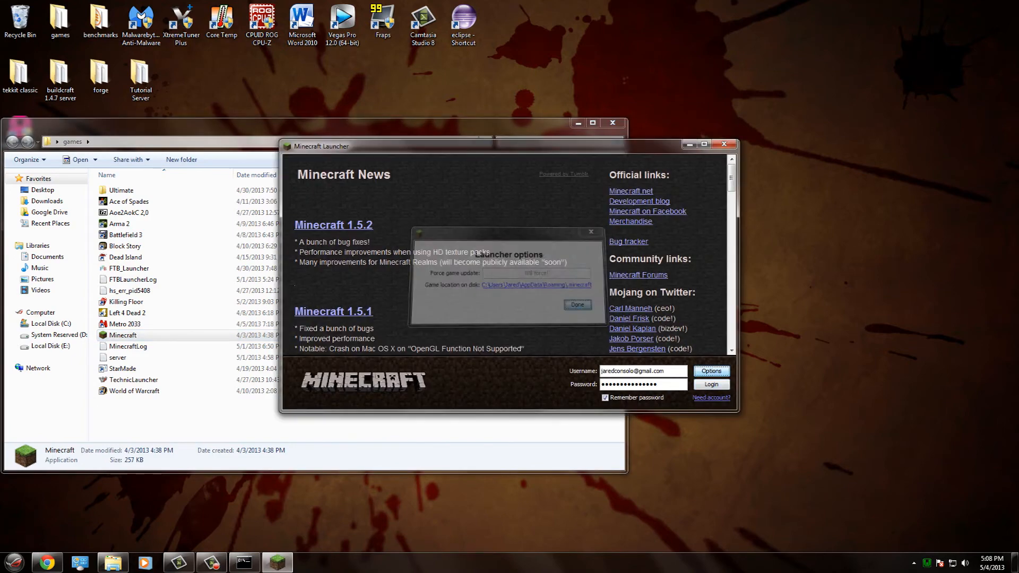
pyautogui.click(711, 385)
pyautogui.click(510, 428)
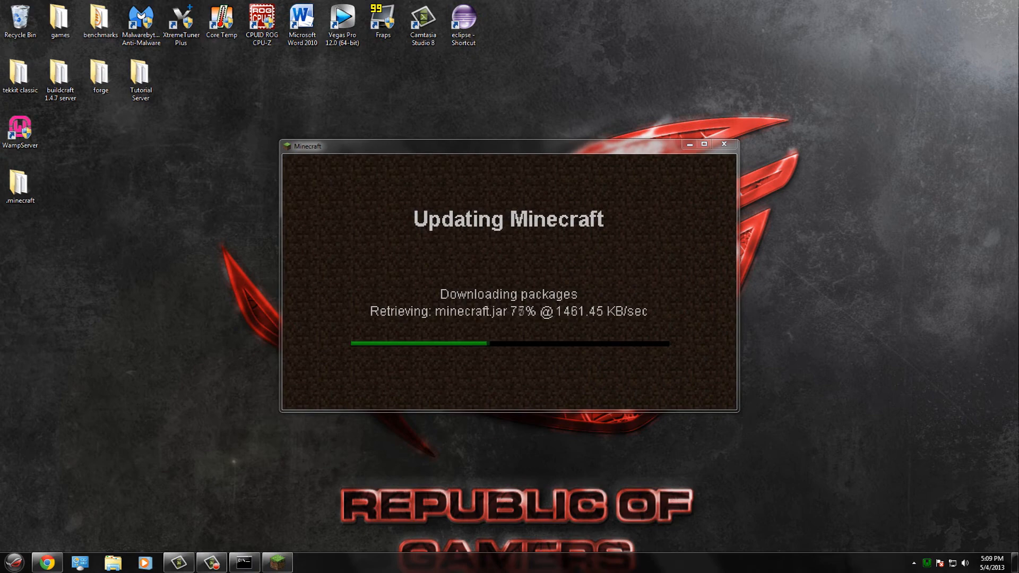
pyautogui.click(245, 562)
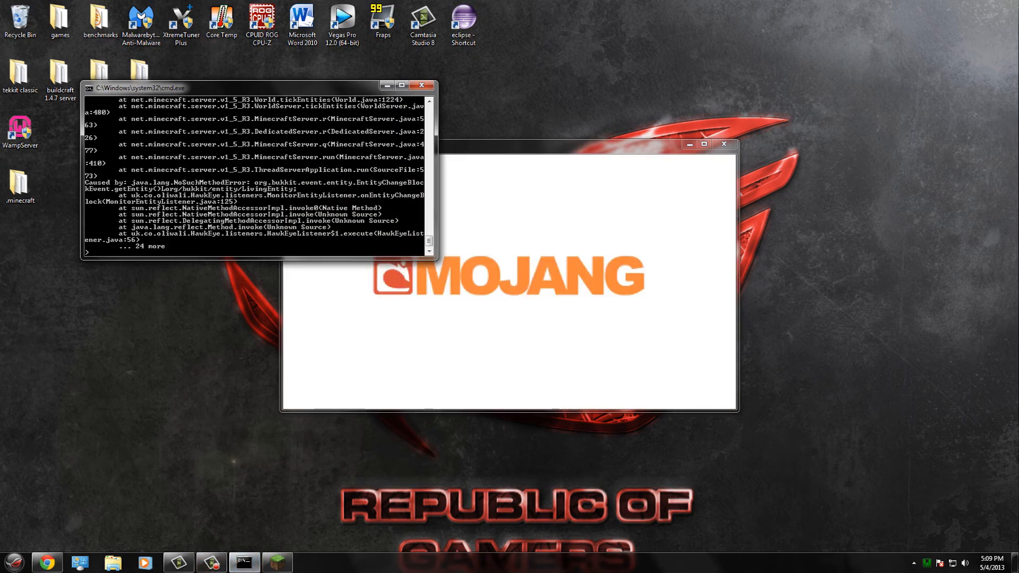
# - Grant the player operator rights with the op console command, then join My Server
pyautogui.write('op jarod99')
pyautogui.press('Return')
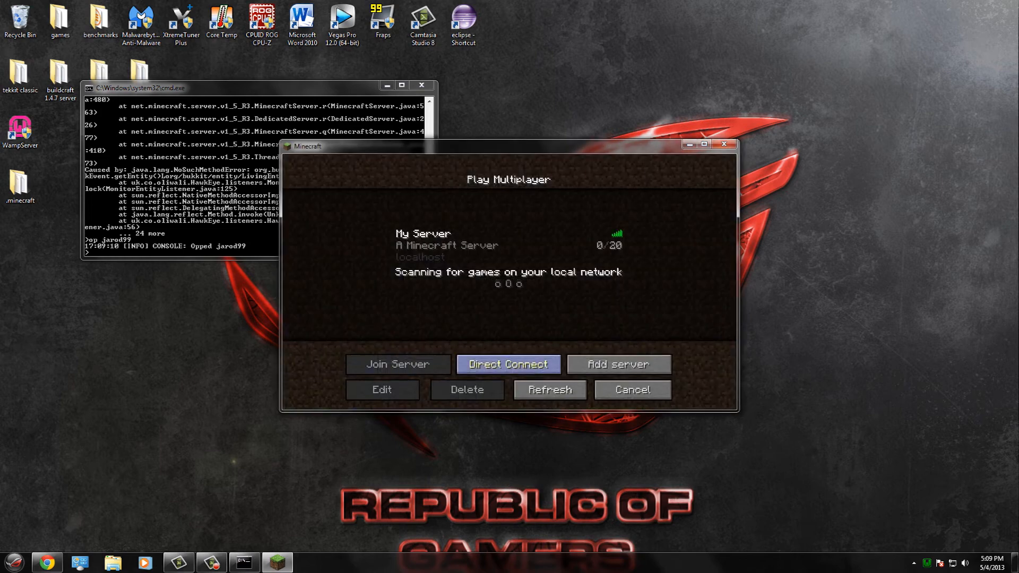
pyautogui.click(494, 246)
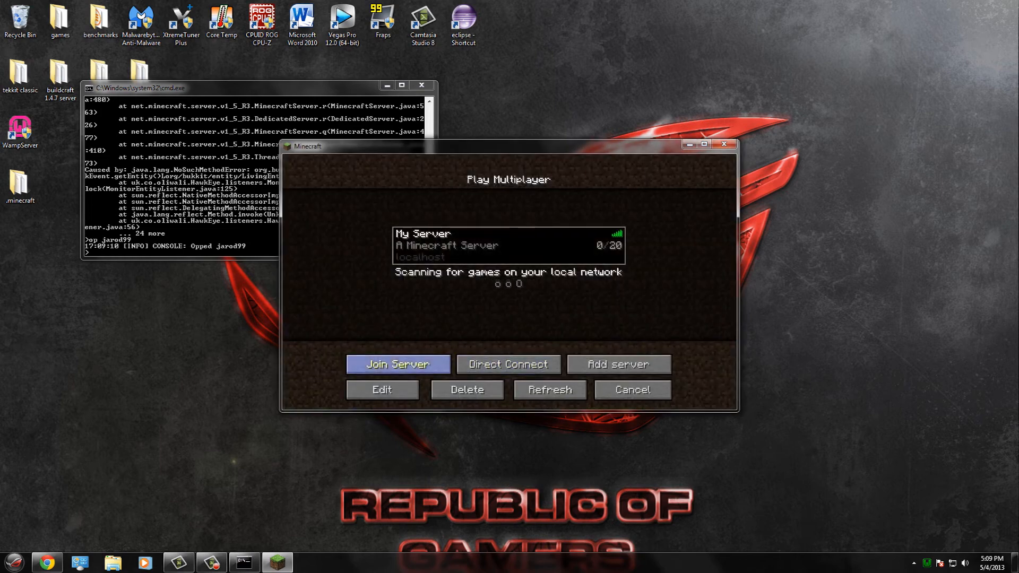
pyautogui.click(398, 364)
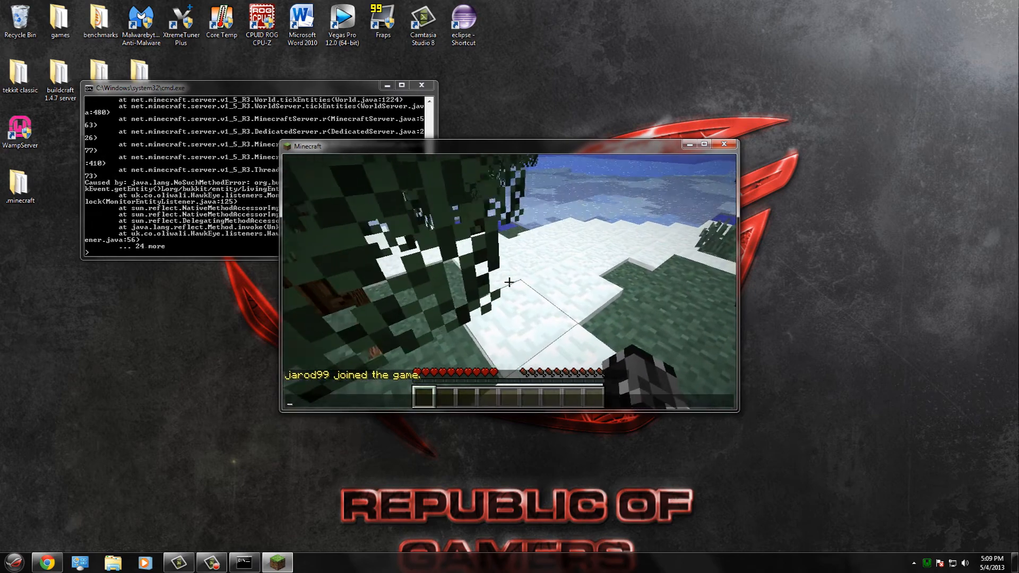
# - Run /help, /help HawkEye, /hawk and /plugins in chat while walking onto the frozen lake
pyautogui.write('/help')
pyautogui.press('Return')
pyautogui.press('w')
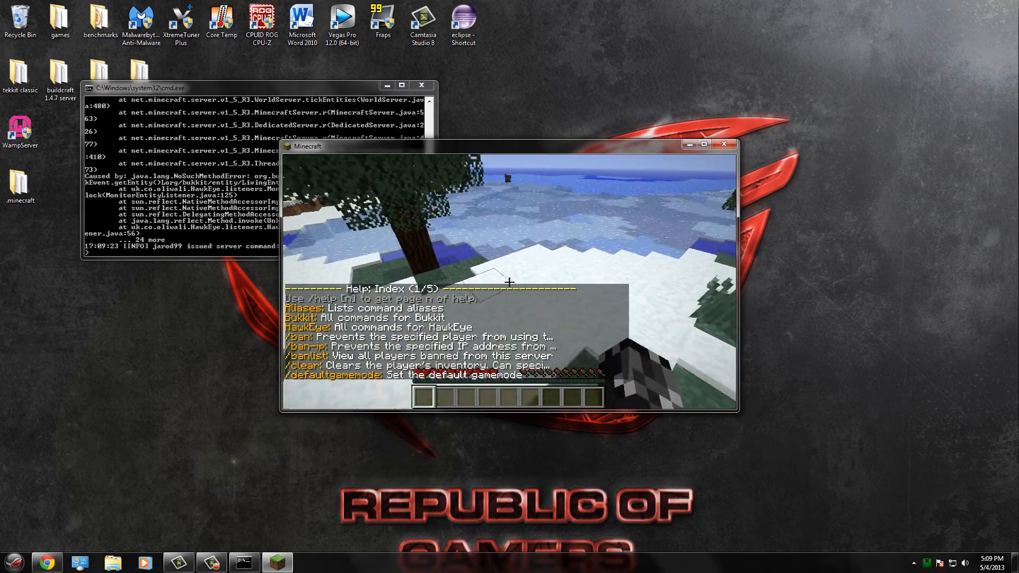
pyautogui.press('w')
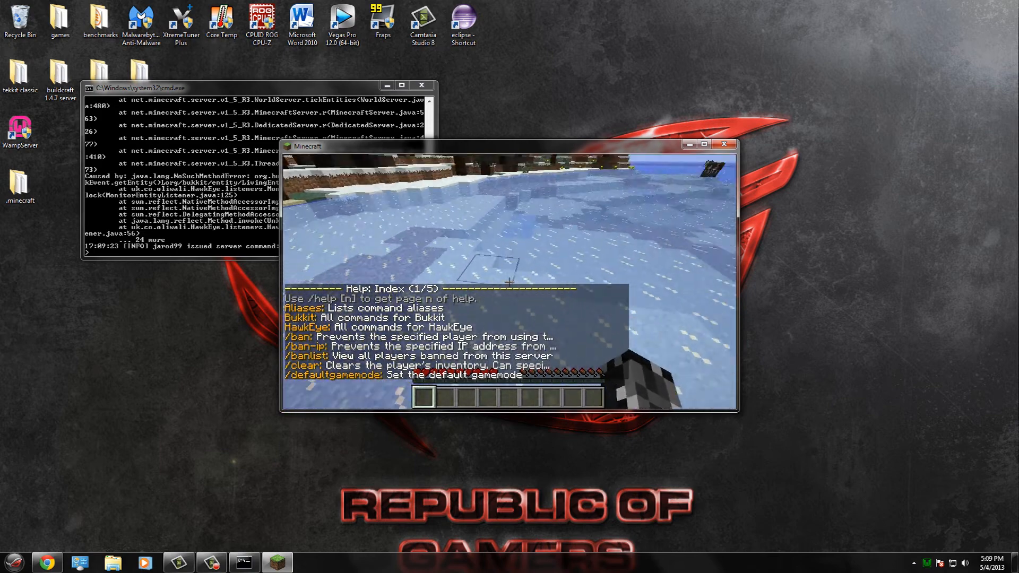
pyautogui.press('/')
pyautogui.write('hel')
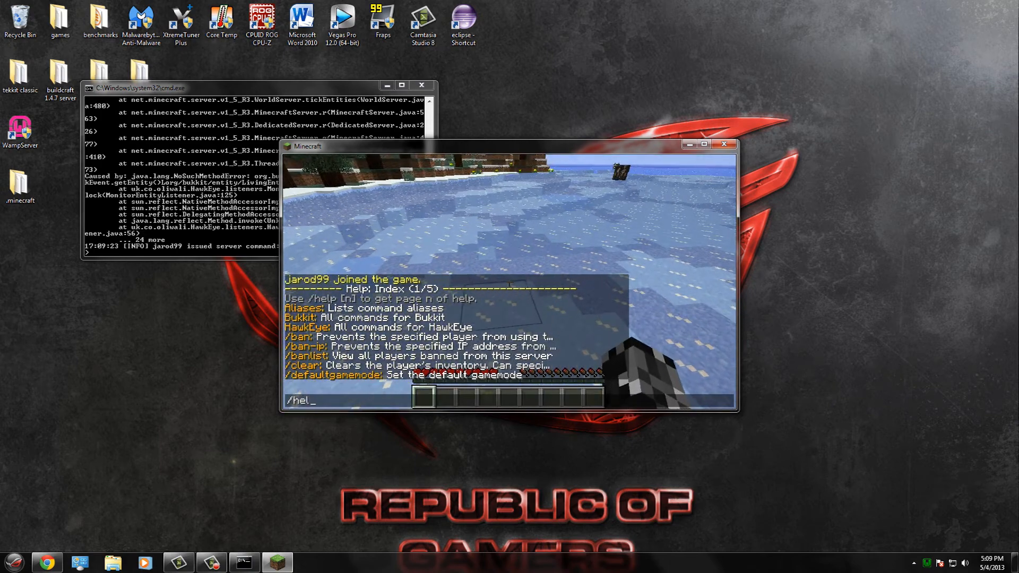
pyautogui.write('p HawkEye')
pyautogui.press('Return')
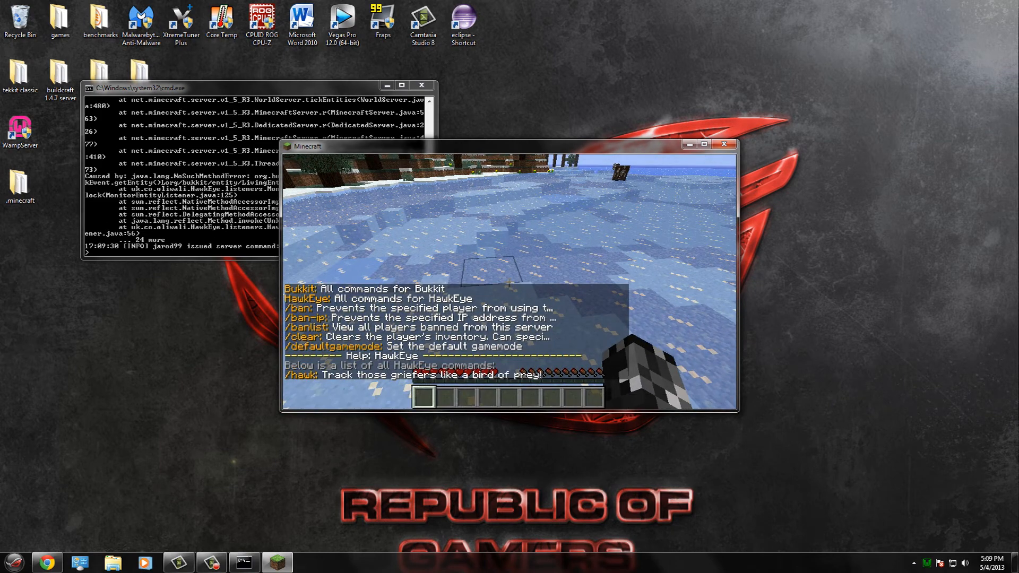
pyautogui.press('Return')
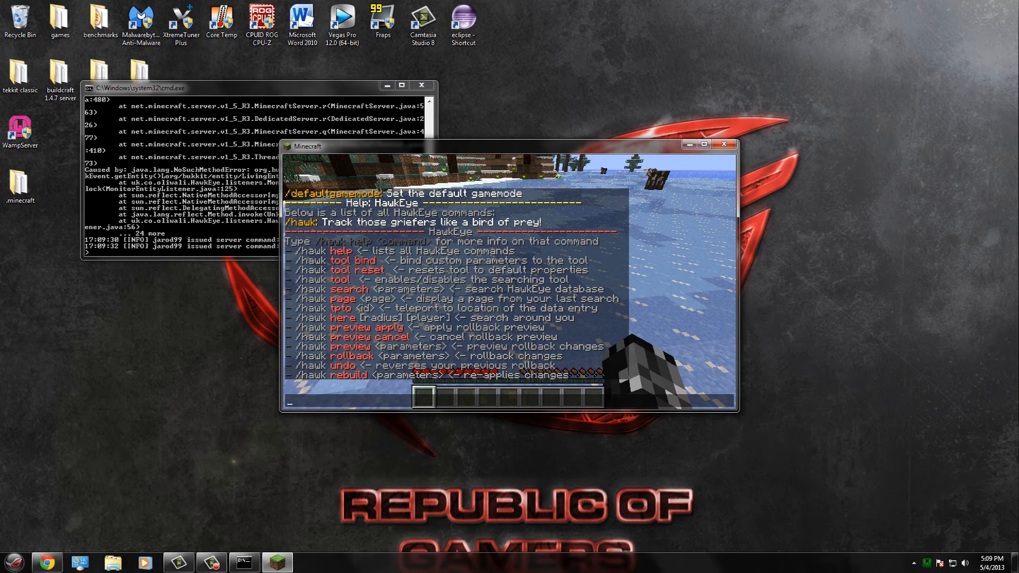
pyautogui.write('ins')
pyautogui.press('Return')
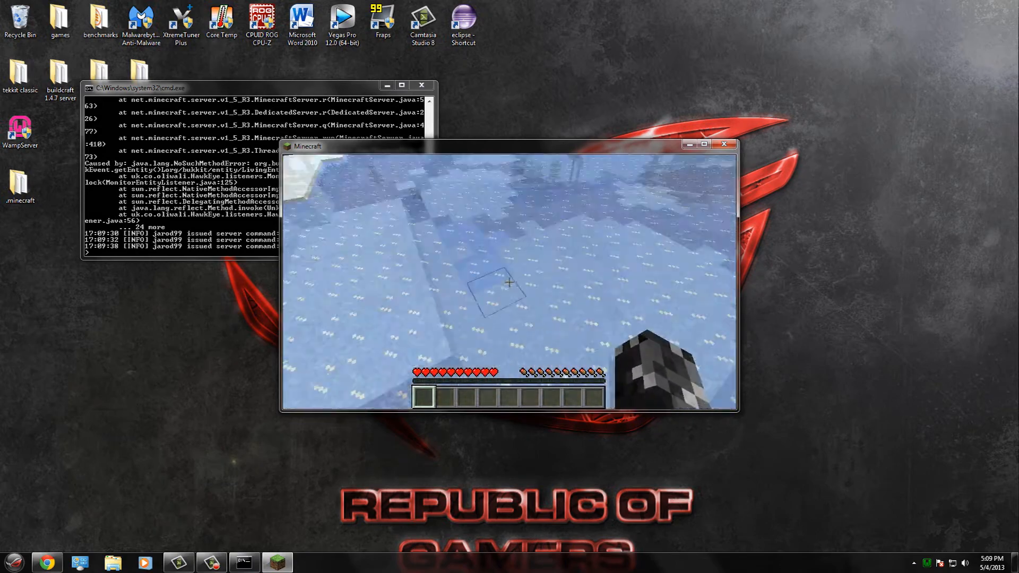
# - Switch to creative mode with /gamemode 1 and open the creative inventory
pyautogui.press('w')
pyautogui.press('e')
pyautogui.press('e')
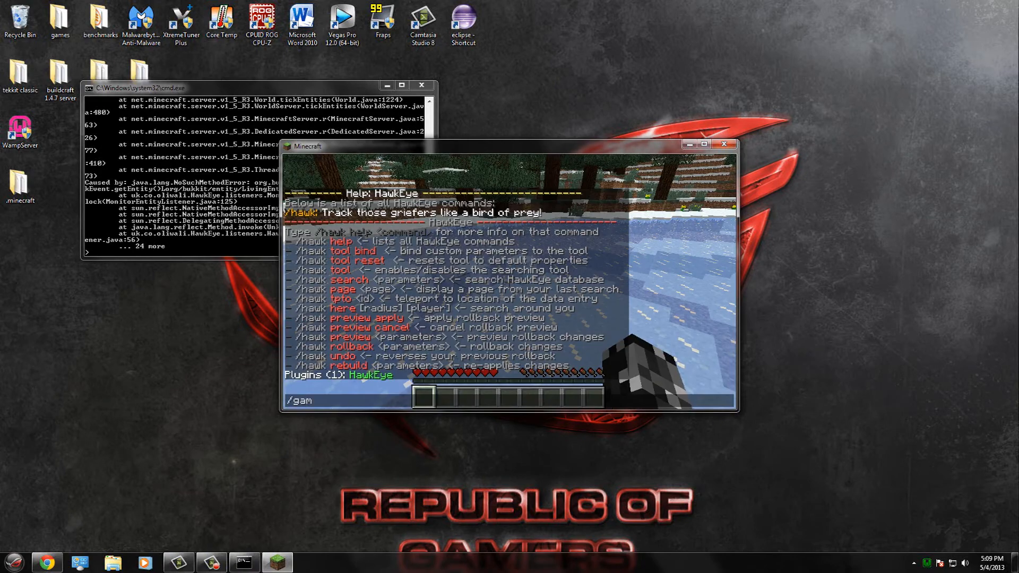
pyautogui.write('1')
pyautogui.press('Return')
pyautogui.press('e')
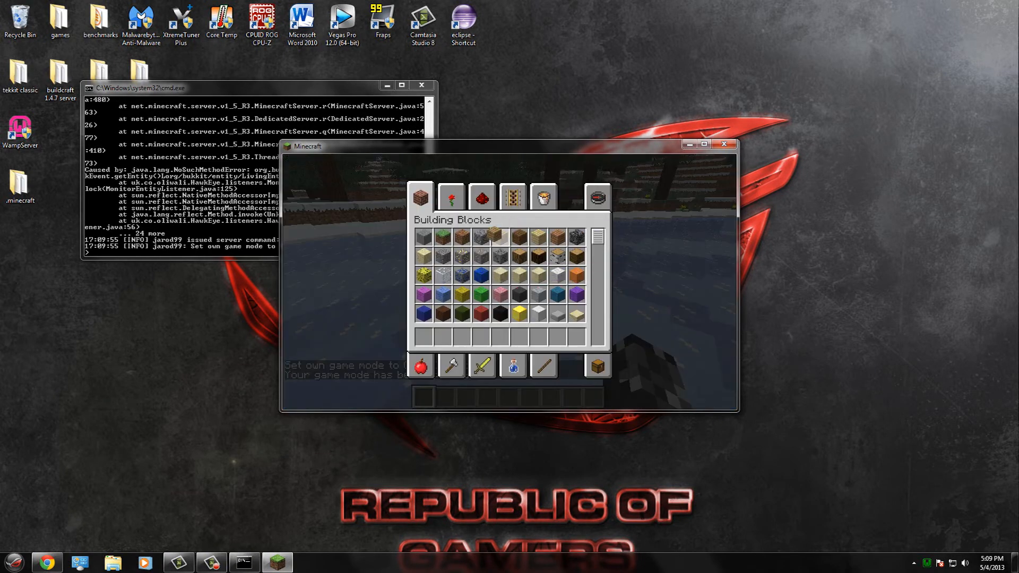
# - Place two wood plank blocks on the ice and enable the HawkEye lookup tool with /hawkeye tool
pyautogui.click(423, 336)
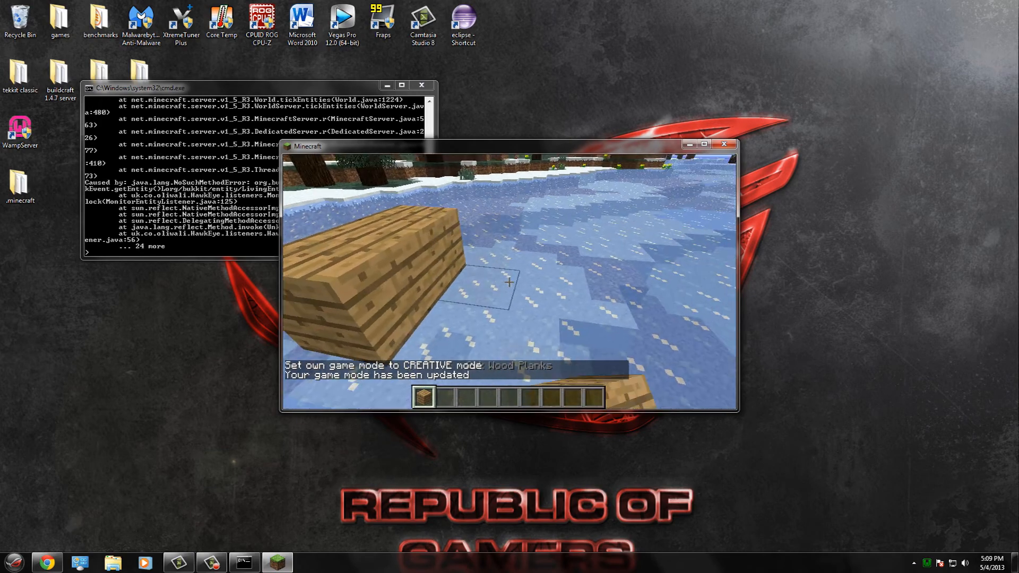
pyautogui.rightClick(509, 282)
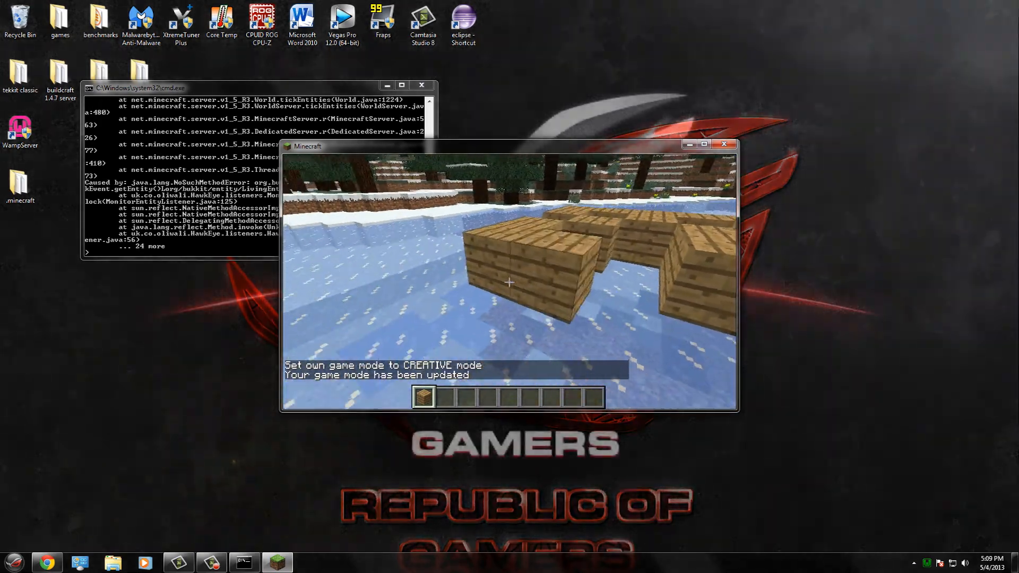
pyautogui.rightClick(509, 281)
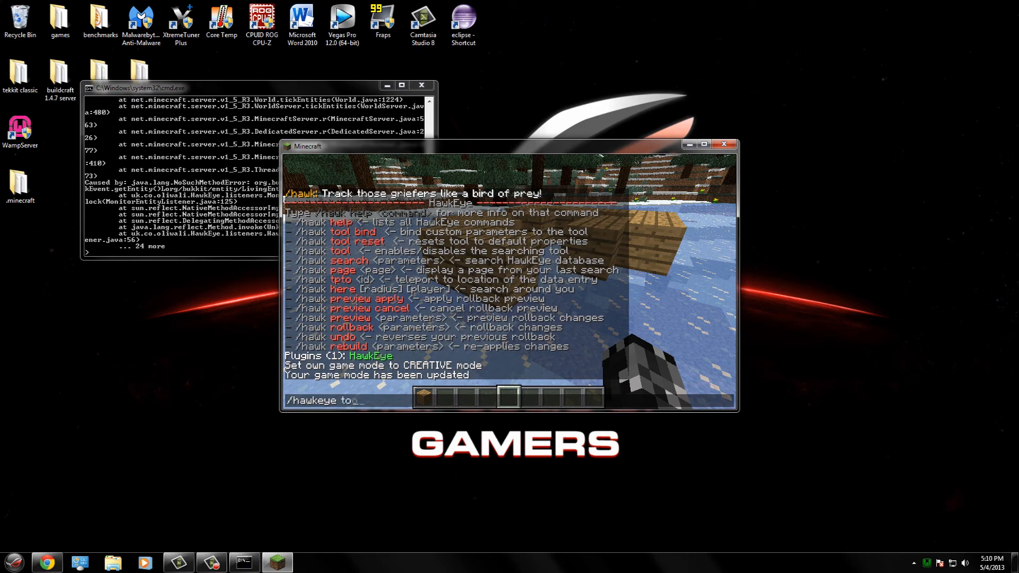
pyautogui.write('ol')
pyautogui.press('Return')
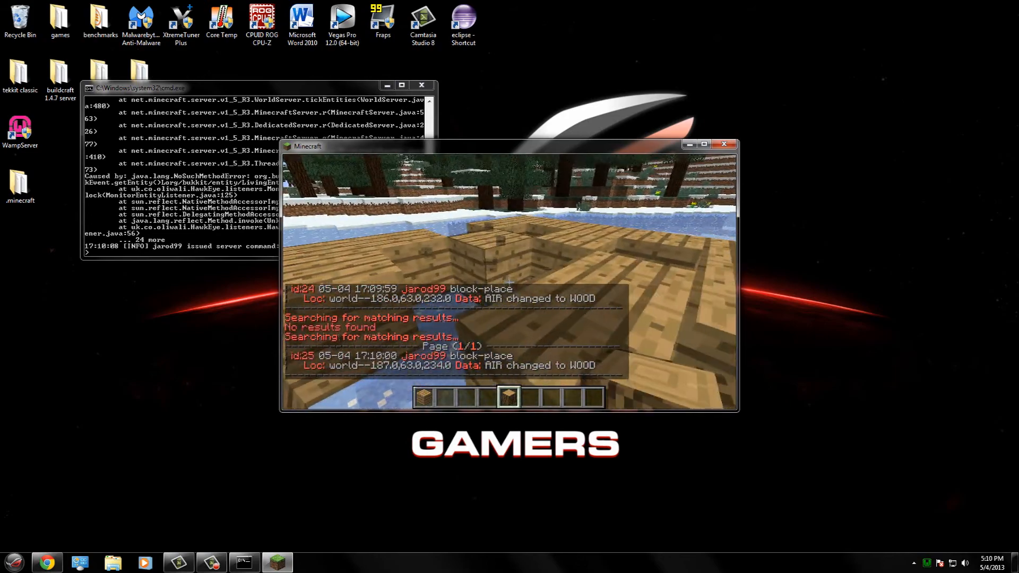
# - Step back from the planks, send a chat command, then walk past the structure and face it again
pyautogui.press('s')
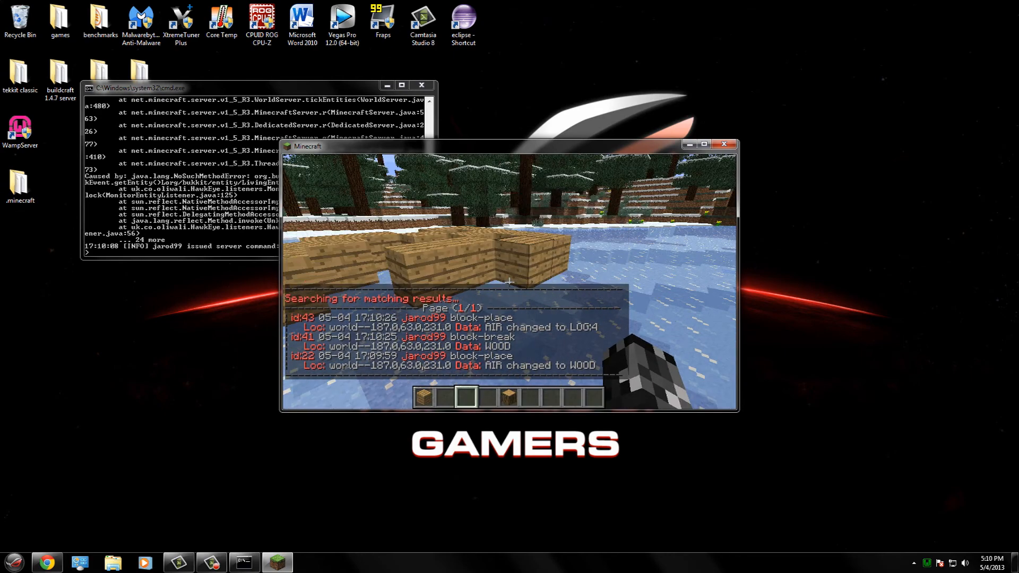
pyautogui.press('Return')
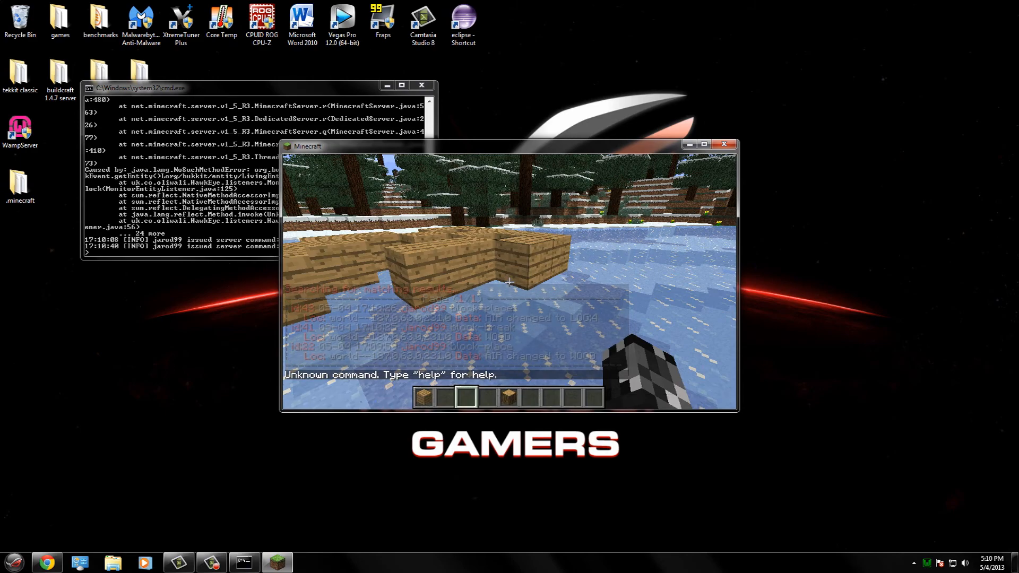
pyautogui.press('s')
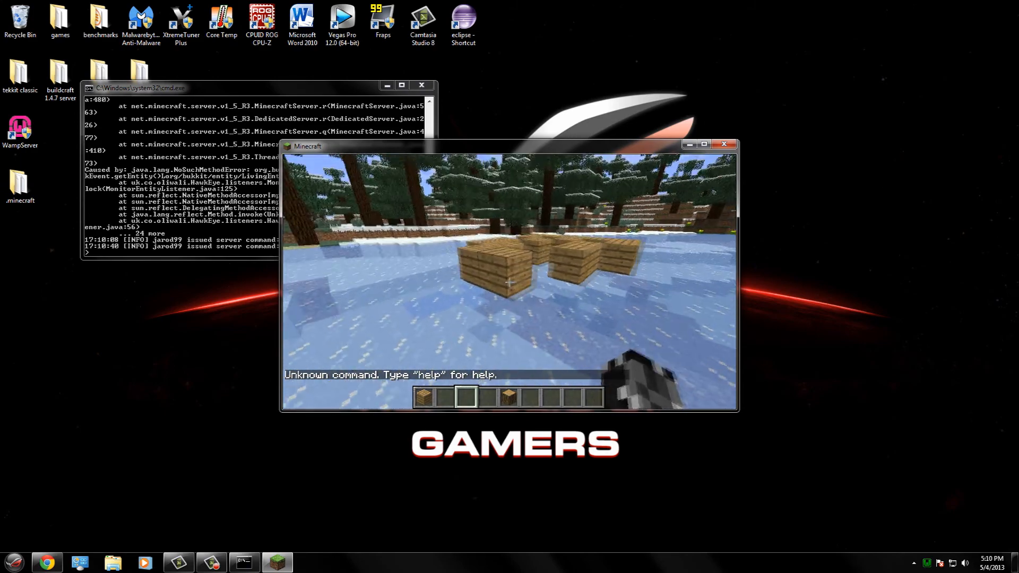
pyautogui.press('w')
pyautogui.press('w')
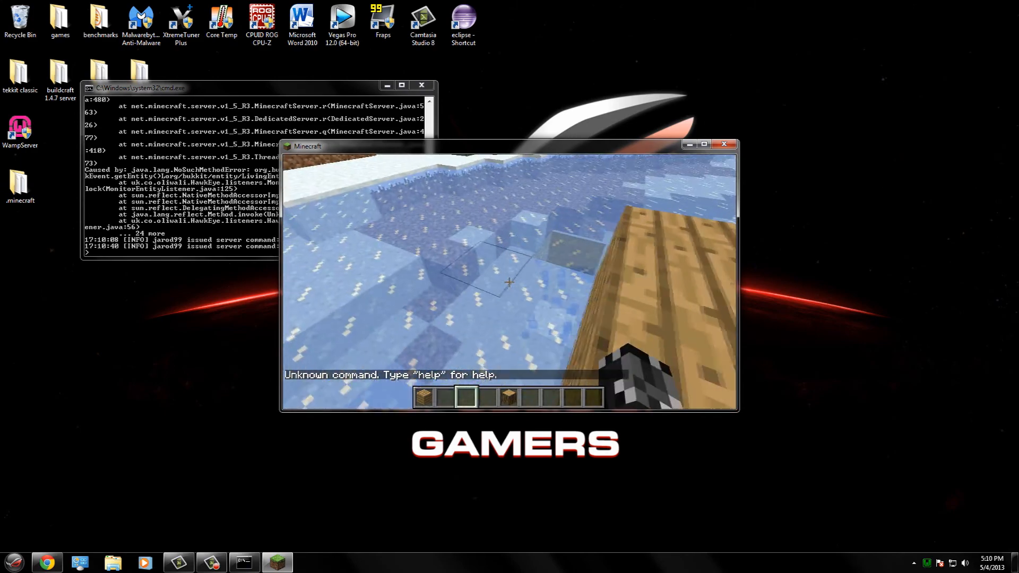
pyautogui.press('w')
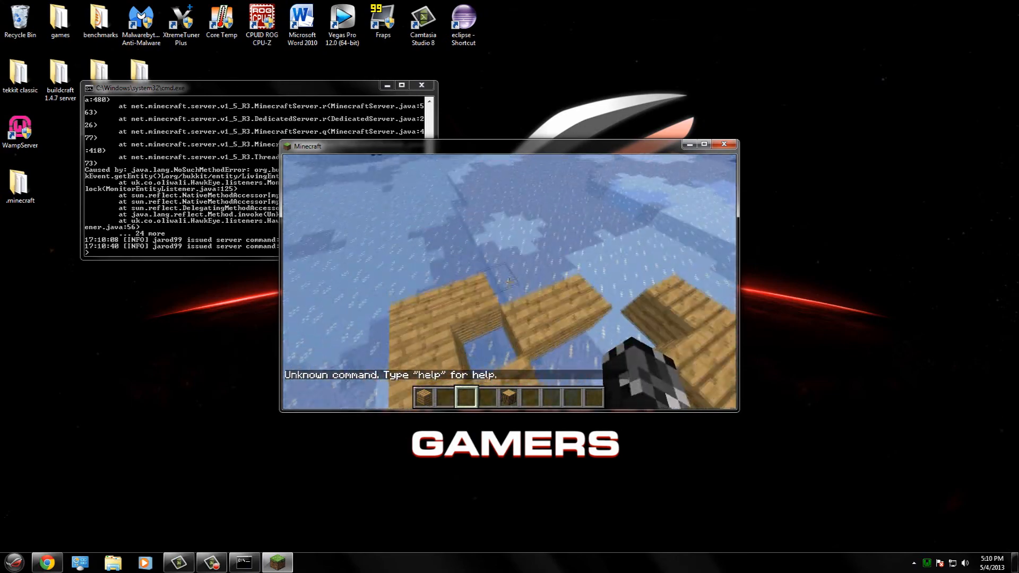
pyautogui.press('w')
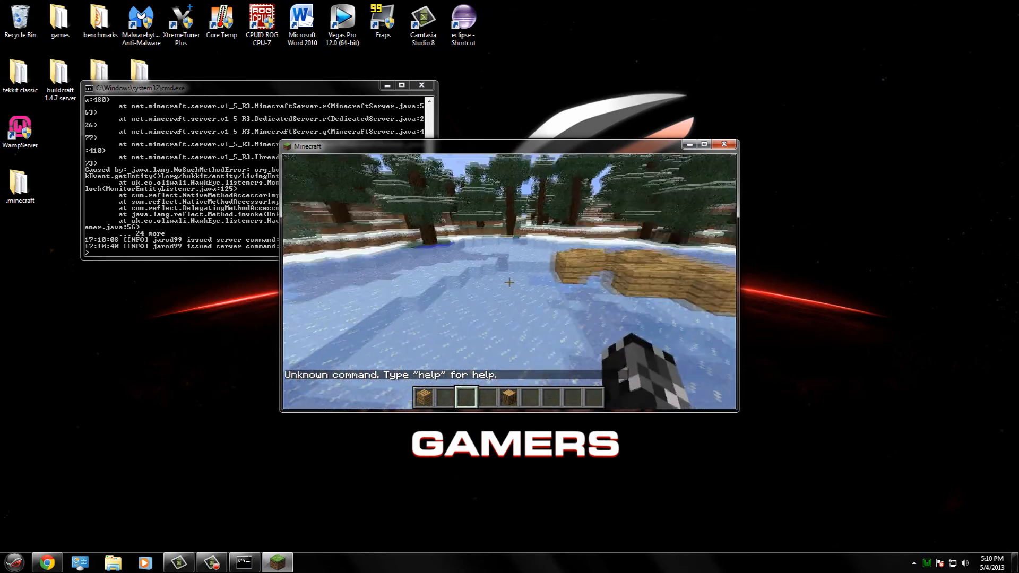
pyautogui.press('w')
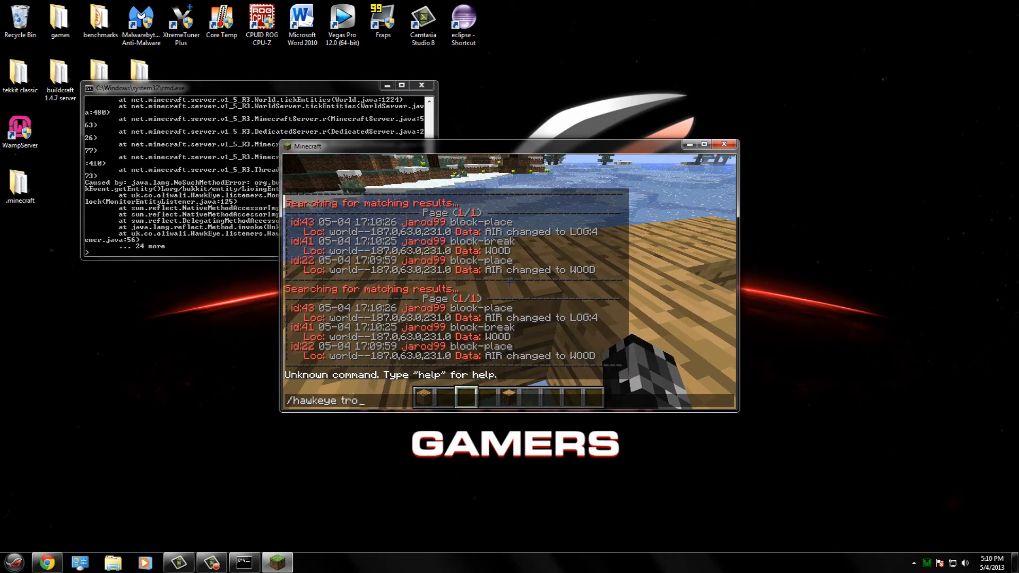
# - View /hawkeye rollback usage, then run rollback r:10 t:2m (23 edits) and walk over the bare ice
pyautogui.write('lback')
pyautogui.press('Return')
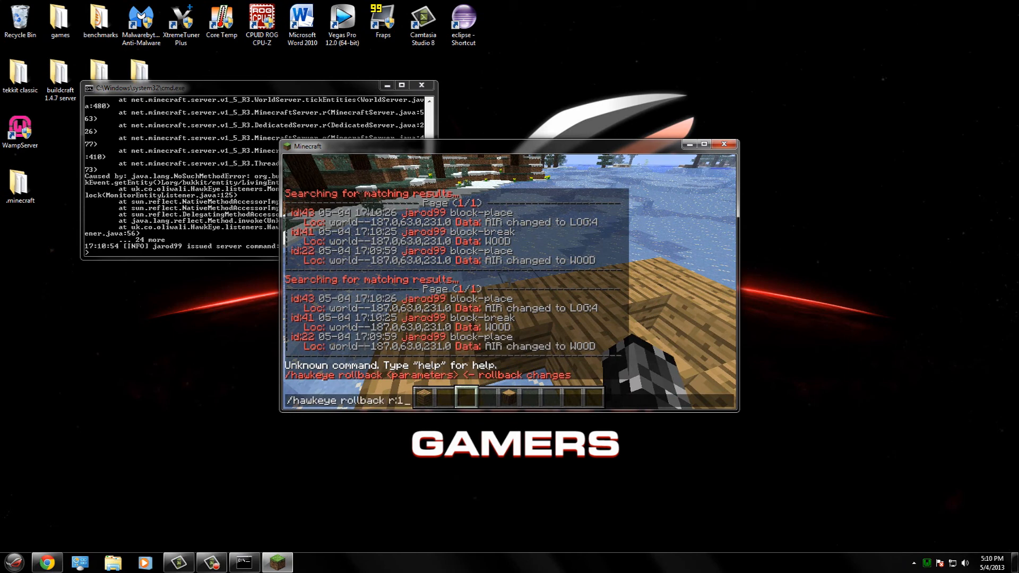
pyautogui.write('2m')
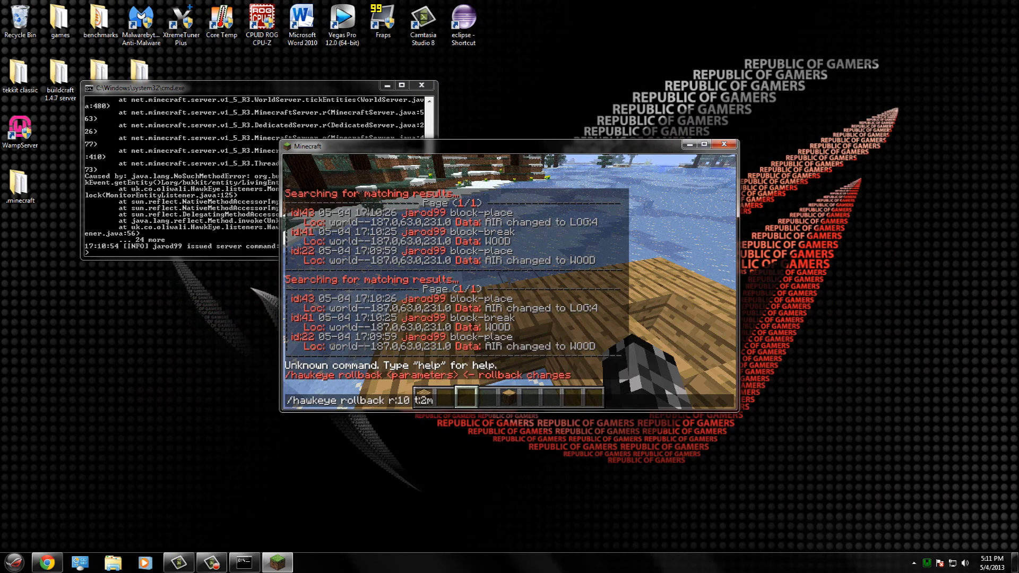
pyautogui.press('Return')
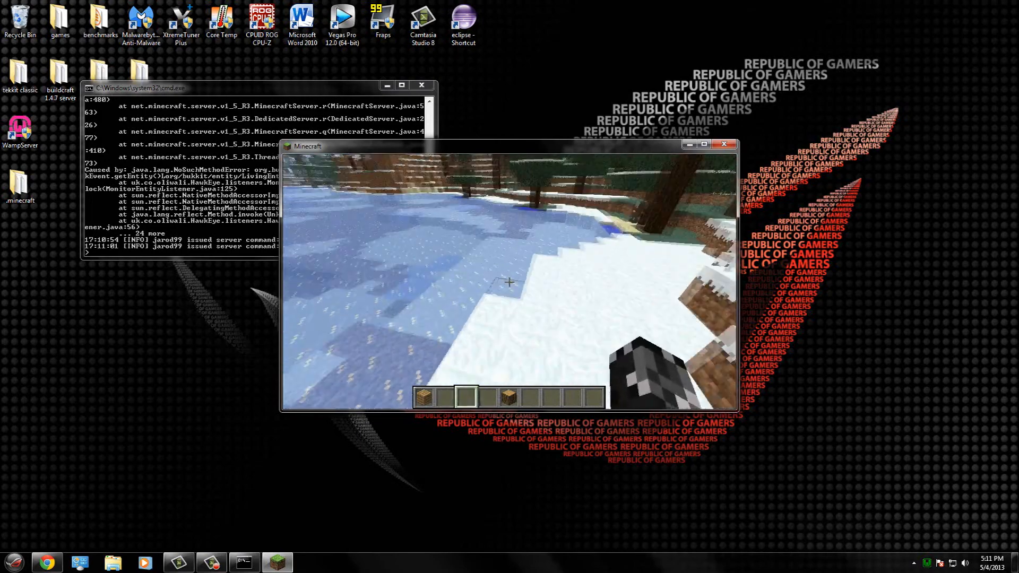
pyautogui.press('w')
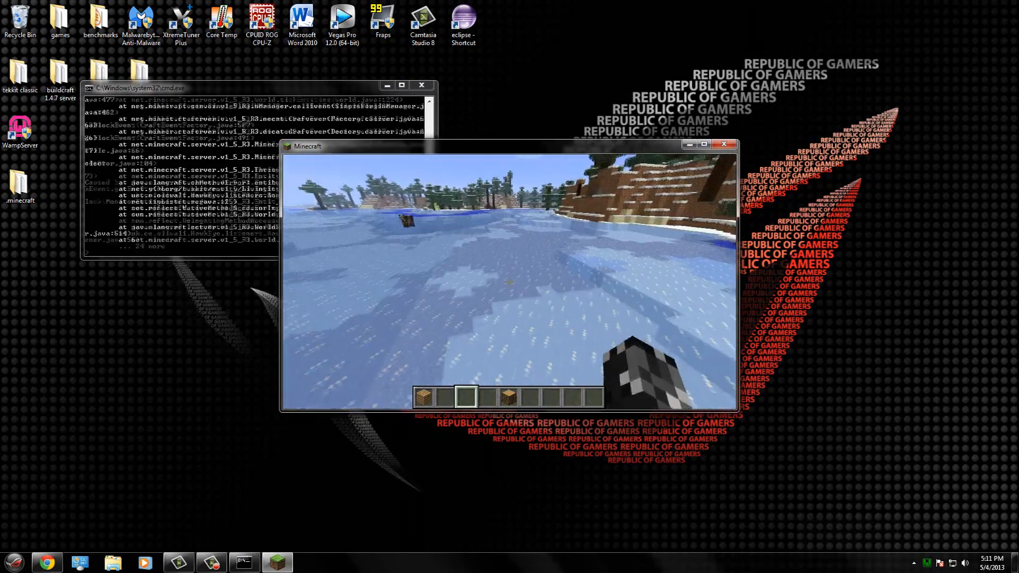